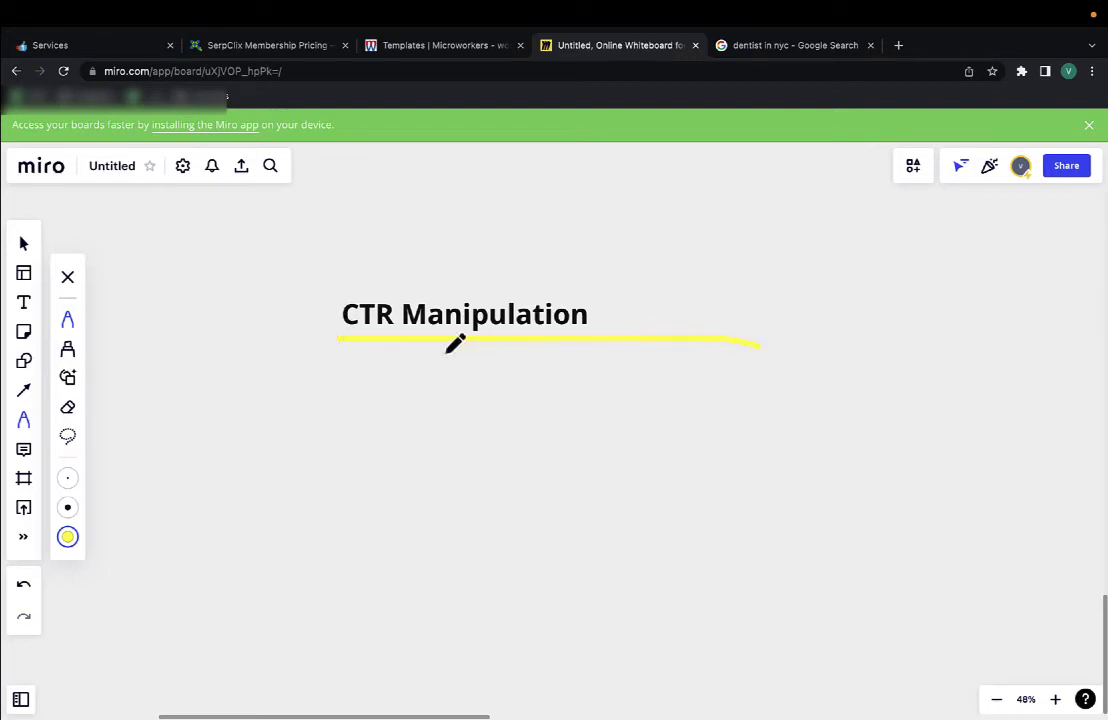
# Add a short yellow pen stroke beneath the letters CTR in the "CTR Manipulation" heading.
pyautogui.moveTo(357, 328); pyautogui.dragTo(372, 329)
# Examine the Google results for "dentist in nyc", including the ads, organic listings and local map listings.
pyautogui.click(781, 46)
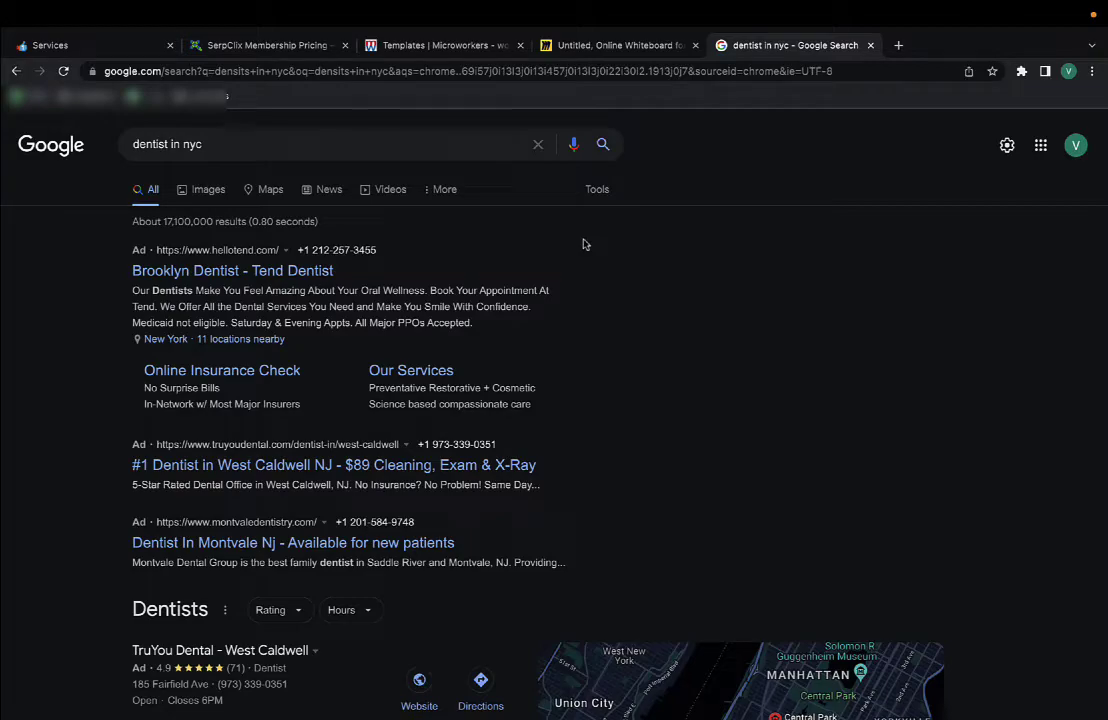
pyautogui.moveTo(205, 144); pyautogui.dragTo(7, 153)
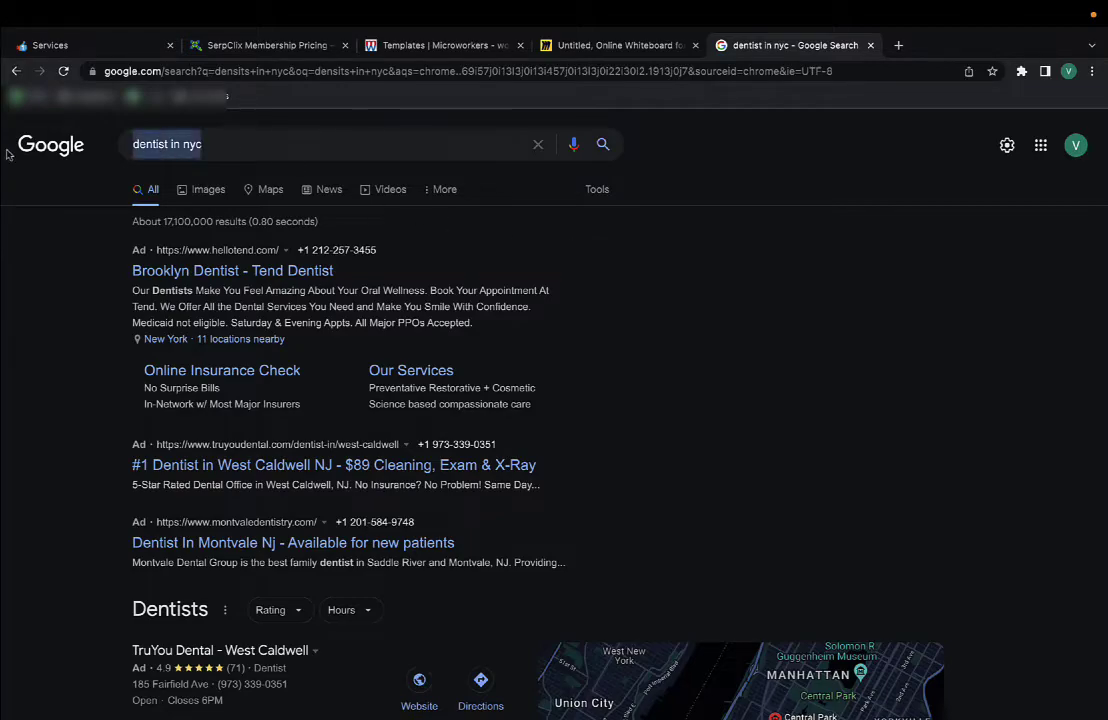
pyautogui.click(806, 256)
pyautogui.scroll(-15, 806, 256)
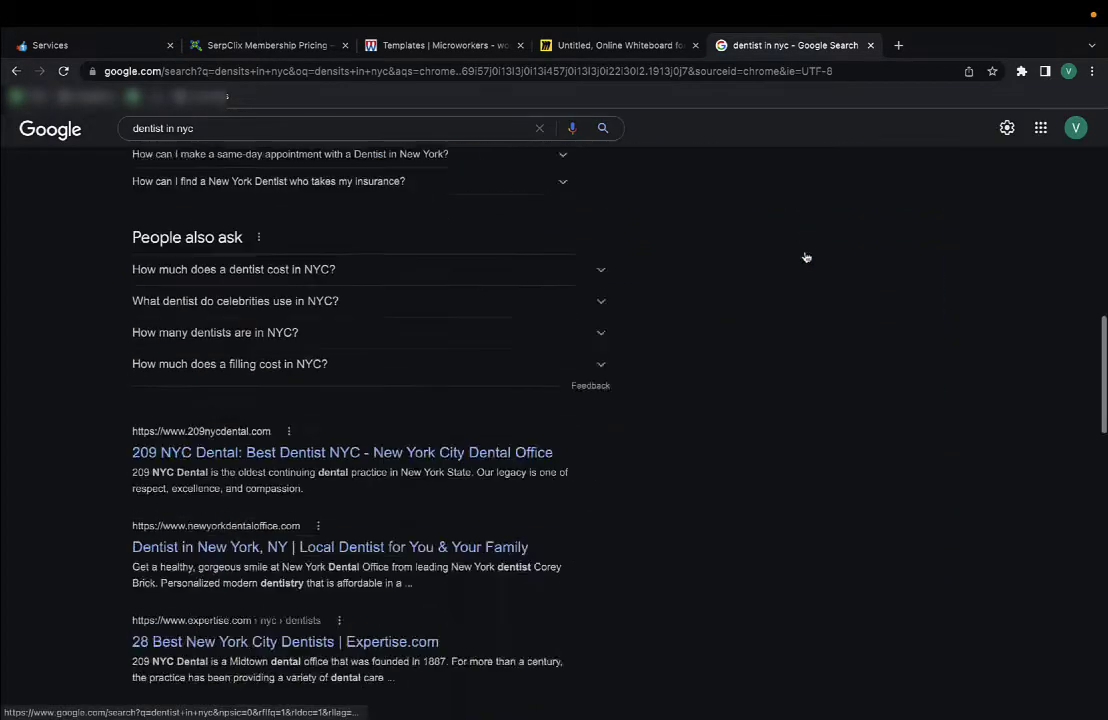
pyautogui.scroll(-3, 806, 256)
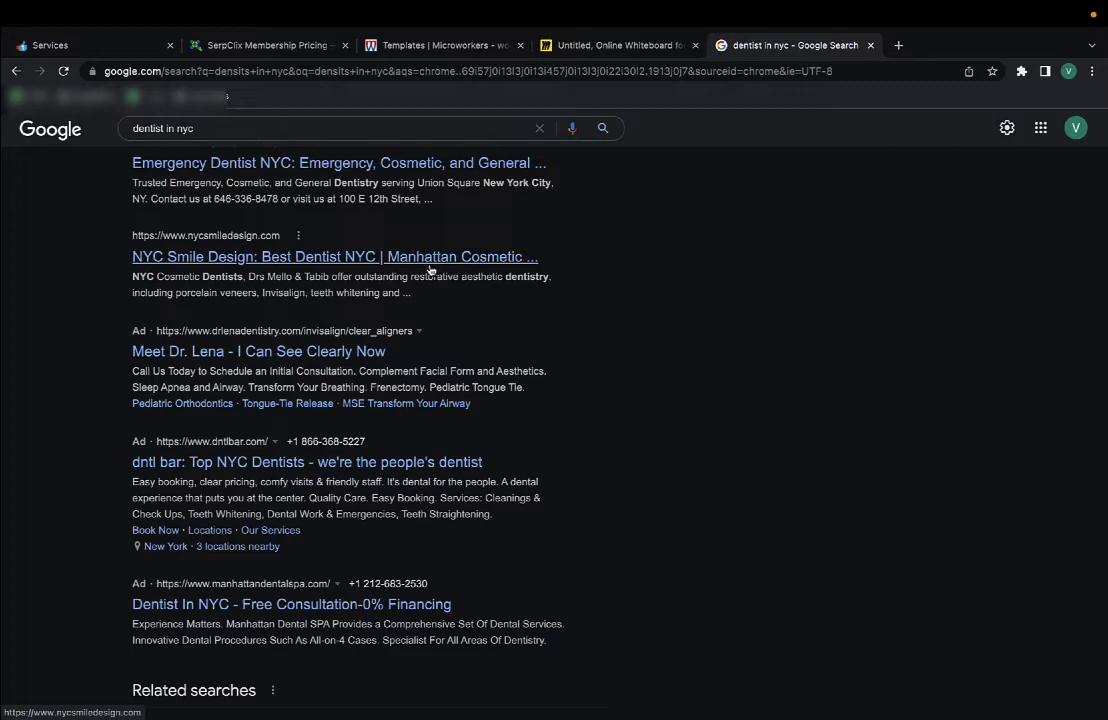
pyautogui.scroll(2, 430, 270)
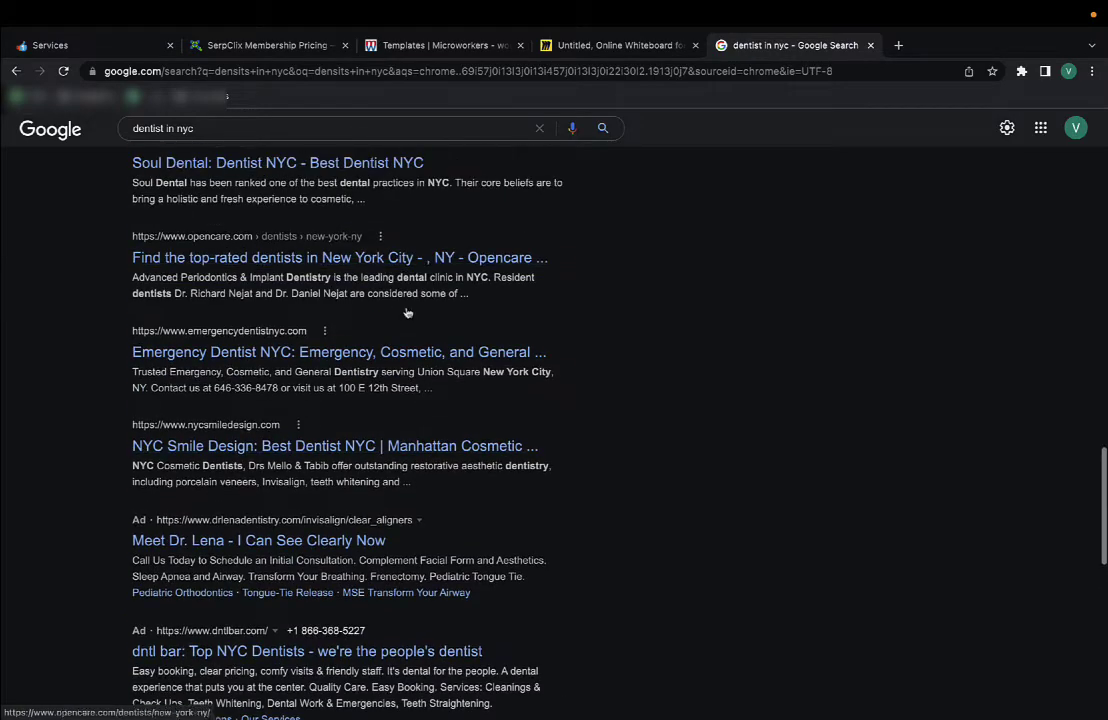
pyautogui.scroll(12, 231, 367)
pyautogui.scroll(2, 231, 367)
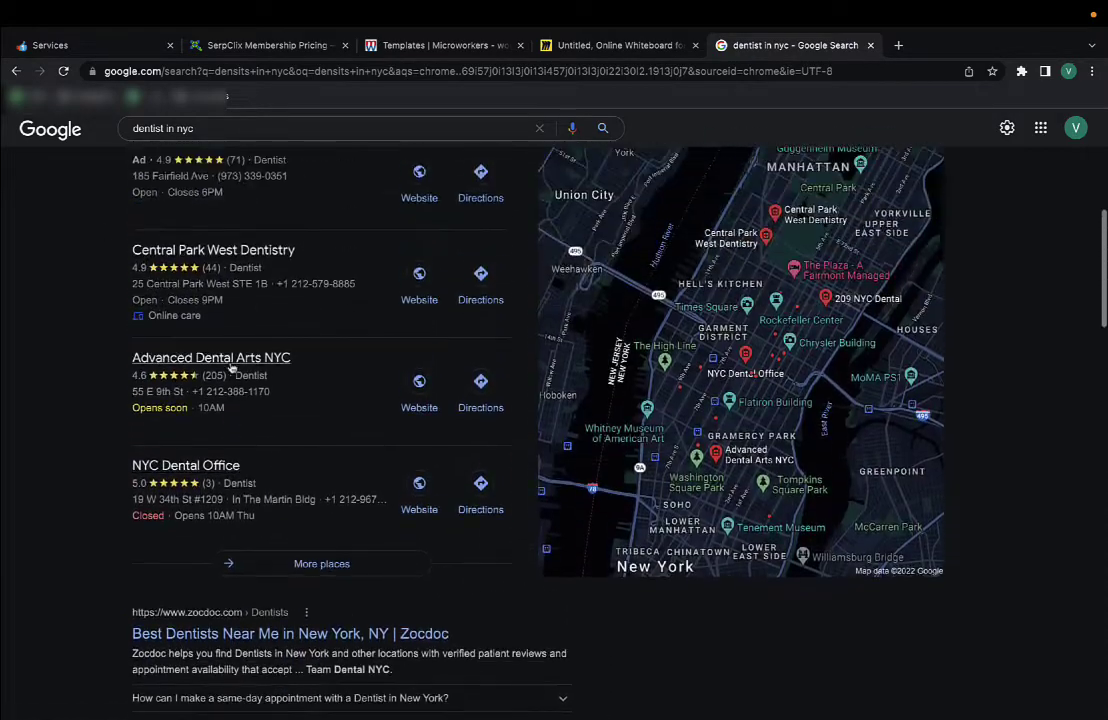
pyautogui.scroll(2, 300, 175)
pyautogui.scroll(1, 340, 465)
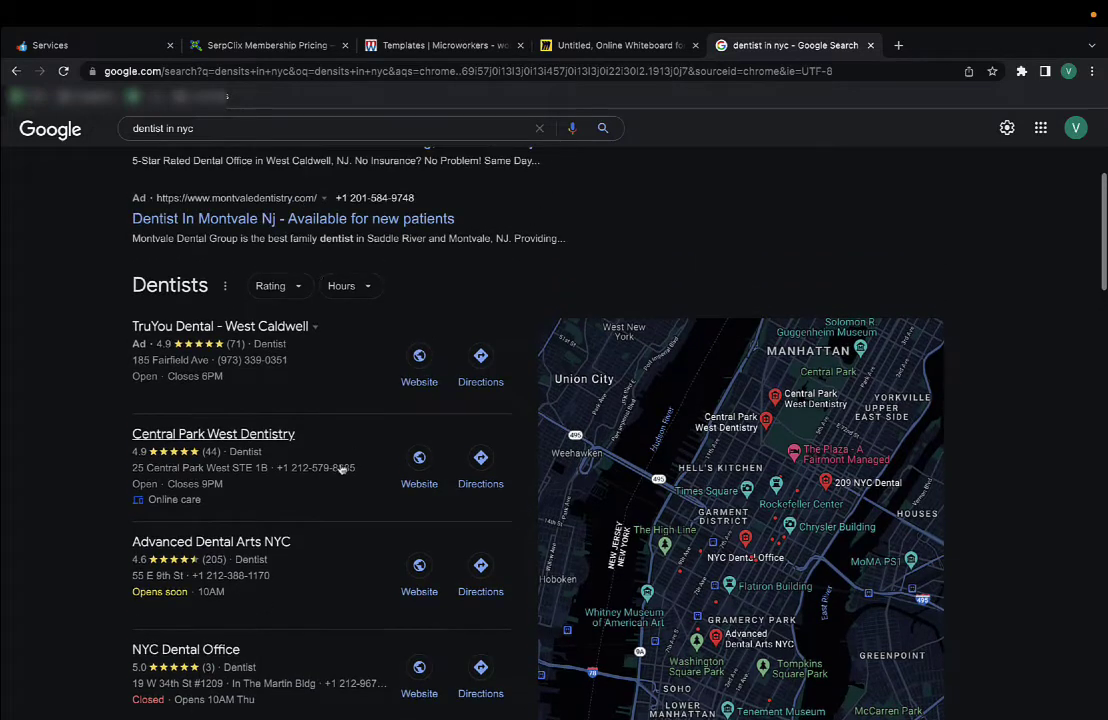
pyautogui.scroll(-2, 361, 368)
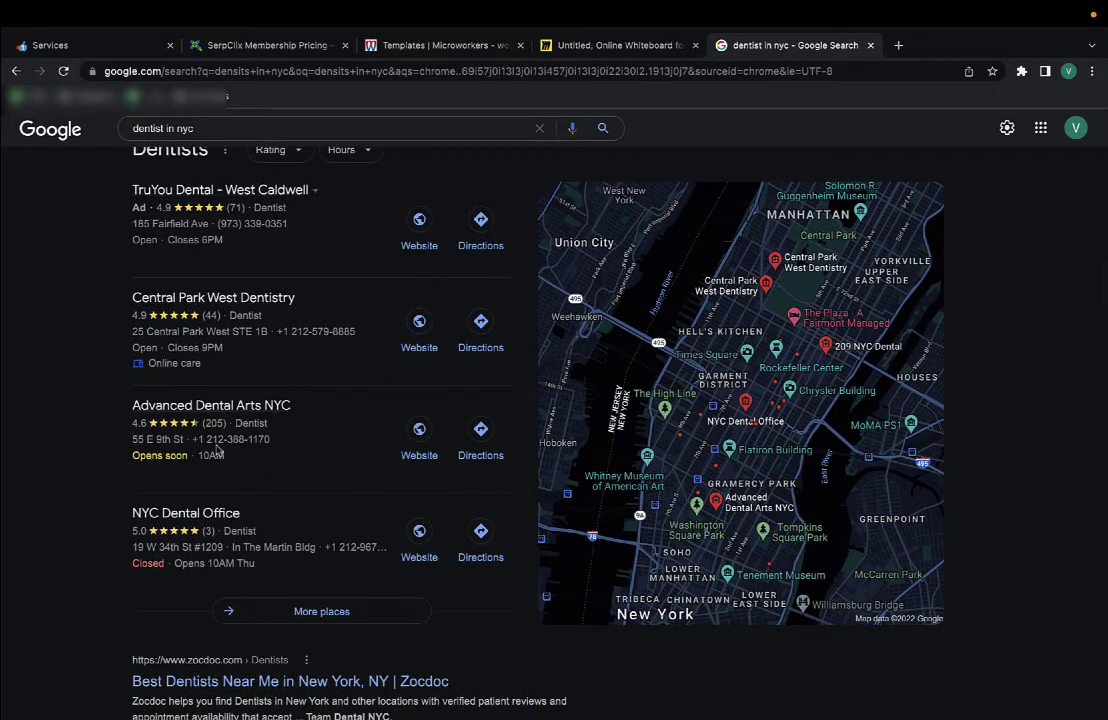
# On the Miro board, sketch a black results-page frame below the "CTR Manipulation" heading, with horizontal listing lines and curved strokes inside.
pyautogui.click(560, 45)
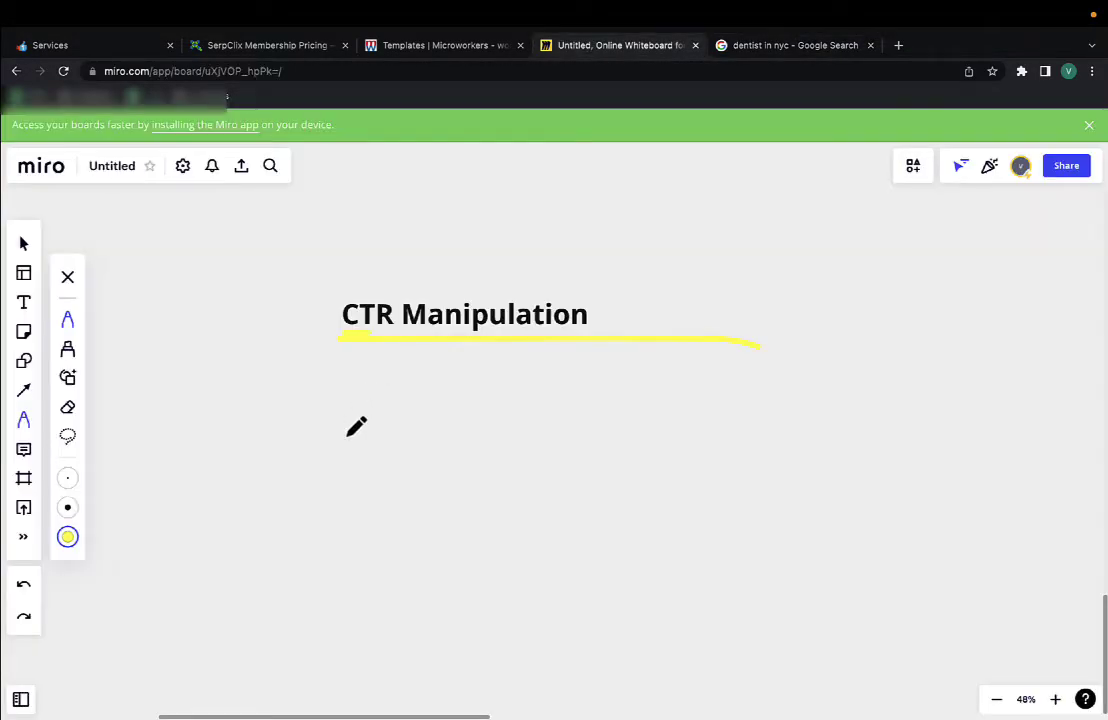
pyautogui.scroll(-1, 300, 427)
pyautogui.click(67, 507)
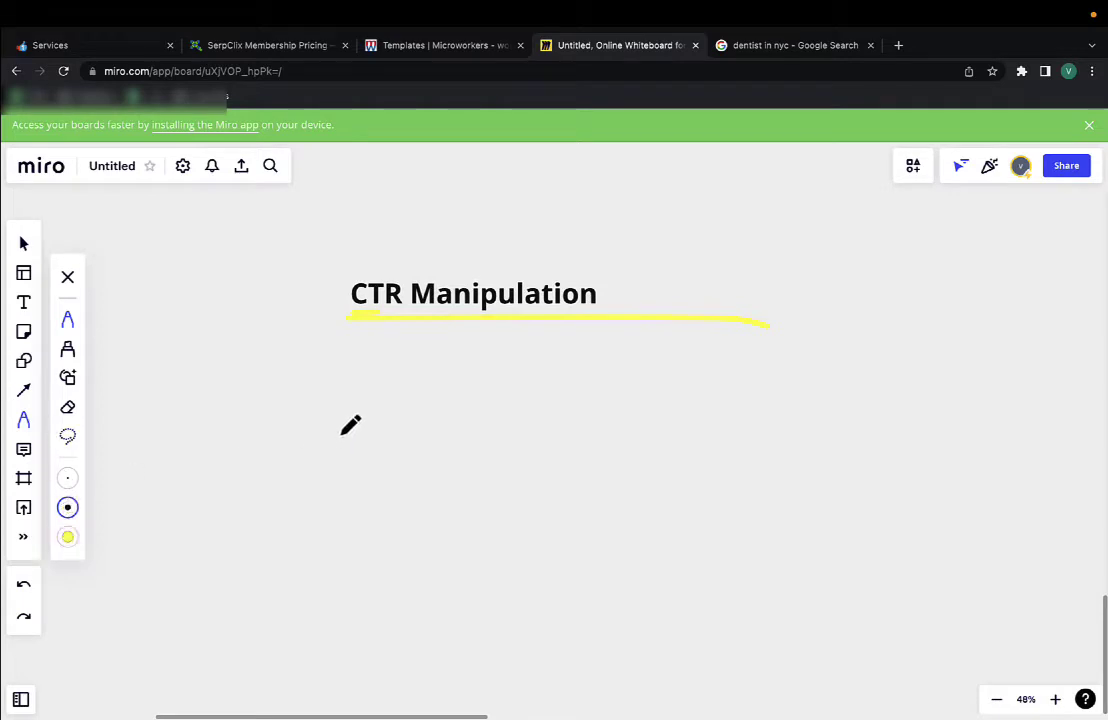
pyautogui.moveTo(343, 418)
pyautogui.mouseDown()
pyautogui.moveTo(343, 712)
pyautogui.moveTo(343, 420)
pyautogui.moveTo(823, 418)
pyautogui.moveTo(852, 718)
pyautogui.mouseUp()
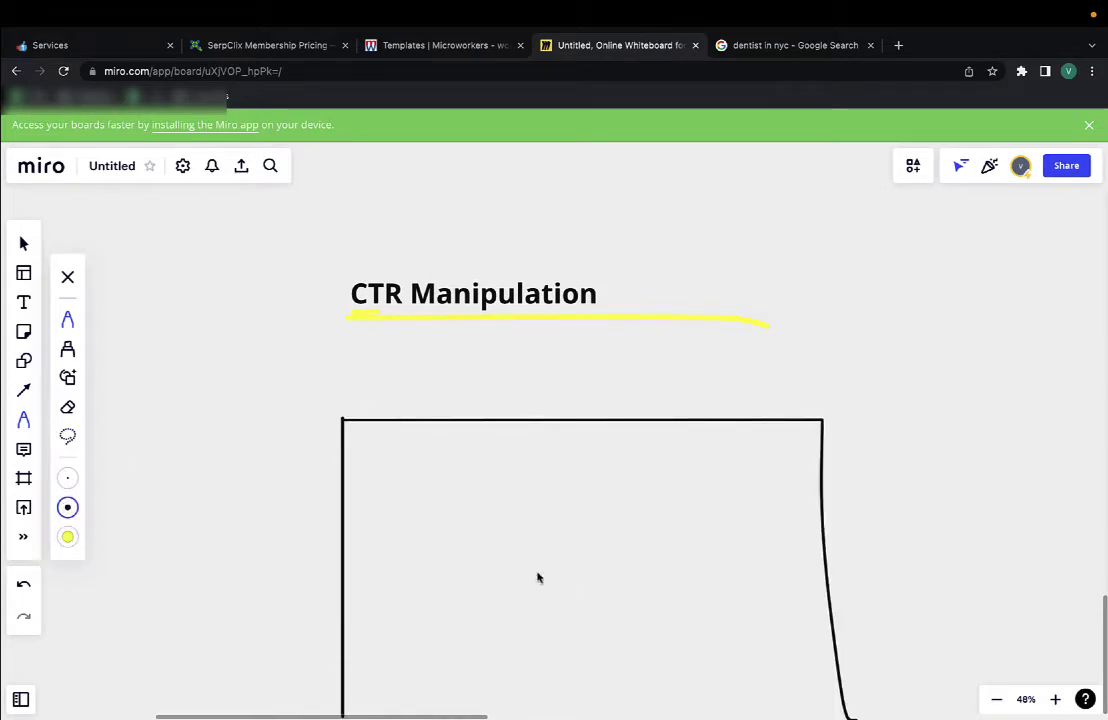
pyautogui.moveTo(378, 445)
pyautogui.mouseDown()
pyautogui.moveTo(509, 446)
pyautogui.moveTo(586, 584)
pyautogui.moveTo(575, 572)
pyautogui.mouseUp()
pyautogui.moveTo(415, 600)
pyautogui.mouseDown()
pyautogui.moveTo(540, 607)
pyautogui.moveTo(356, 613)
pyautogui.mouseUp()
pyautogui.moveTo(543, 615); pyautogui.dragTo(631, 481)
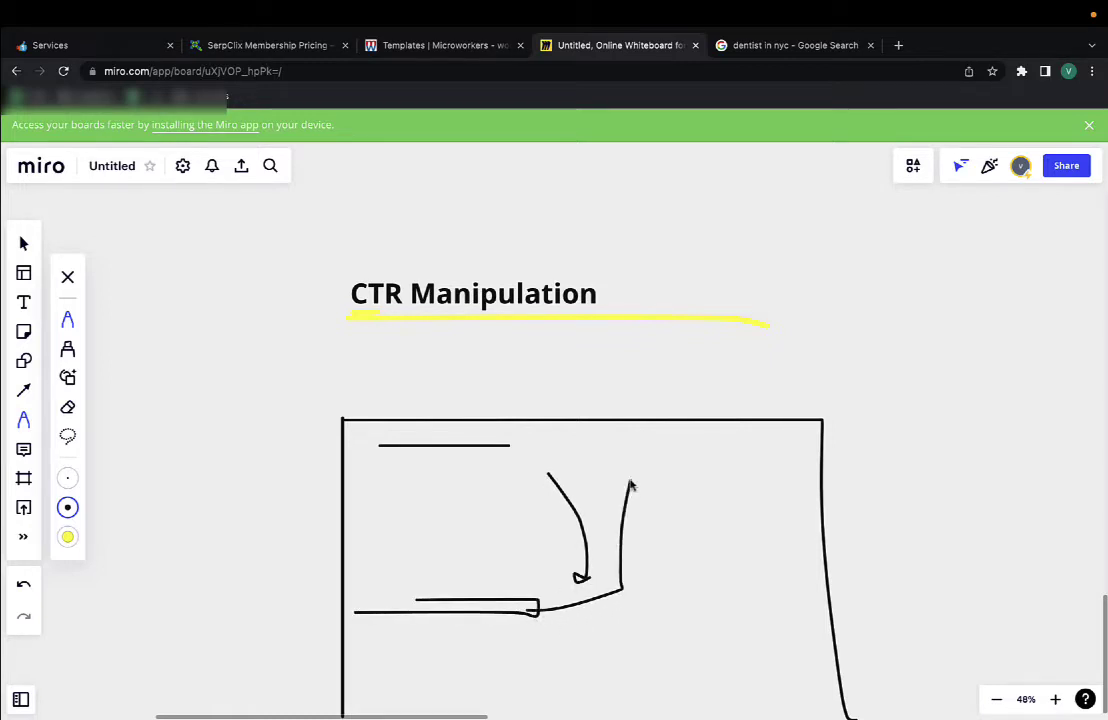
# Draw a black arrow from the lower listing up to a new page outline and add a short handwritten label beside it.
pyautogui.moveTo(621, 558)
pyautogui.mouseDown()
pyautogui.moveTo(815, 392)
pyautogui.moveTo(886, 310)
pyautogui.moveTo(878, 332)
pyautogui.mouseUp()
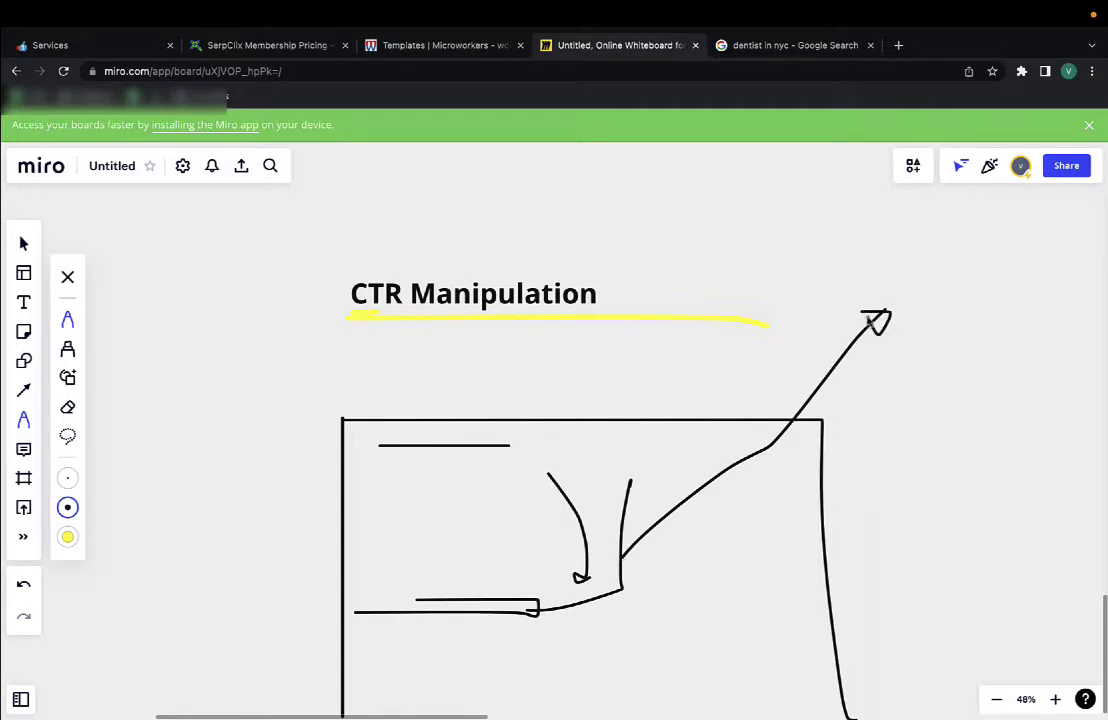
pyautogui.moveTo(910, 263)
pyautogui.mouseDown()
pyautogui.moveTo(912, 336)
pyautogui.moveTo(1039, 383)
pyautogui.moveTo(893, 254)
pyautogui.mouseUp()
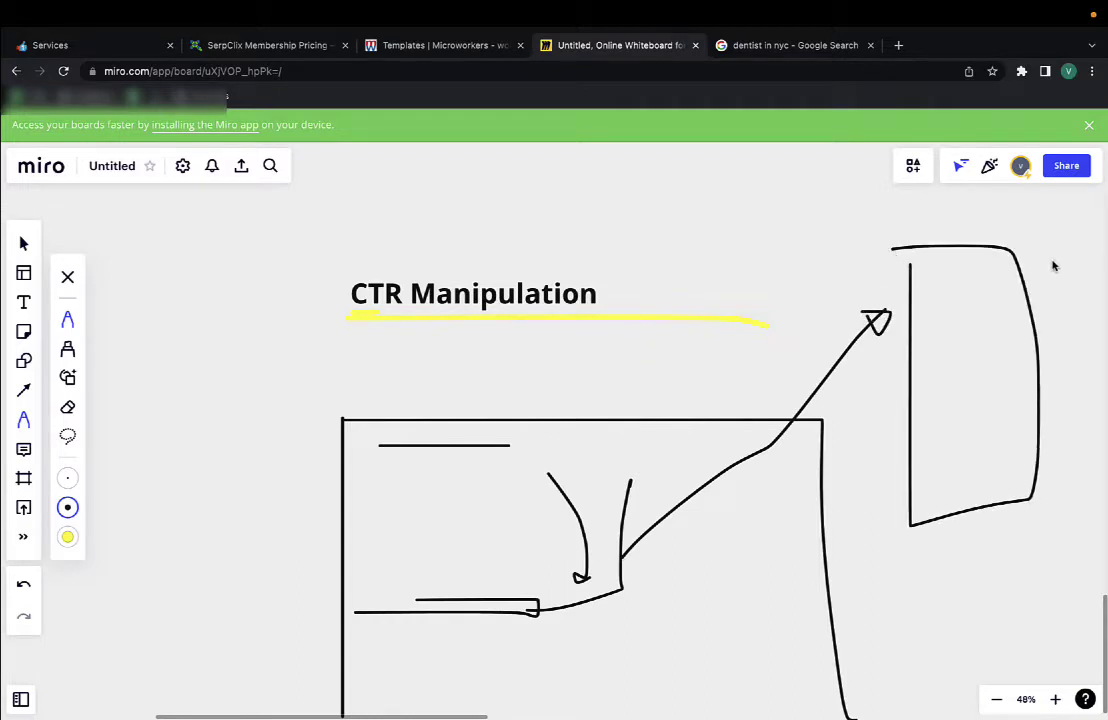
pyautogui.moveTo(1049, 250)
pyautogui.mouseDown()
pyautogui.moveTo(1068, 241)
pyautogui.moveTo(1066, 251)
pyautogui.mouseUp()
pyautogui.moveTo(1023, 298); pyautogui.dragTo(1023, 368)
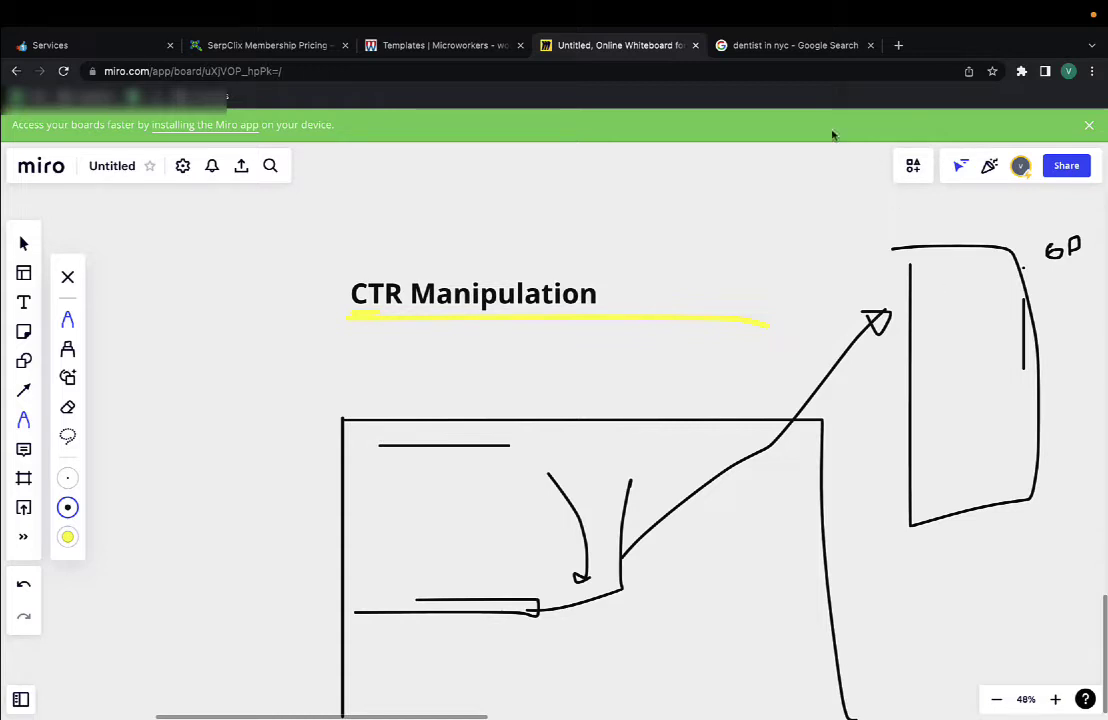
# Compare the Zocdoc and 209 NYC Dental listings in the "dentist in nyc" Google results, highlighting each one in turn.
pyautogui.click(775, 52)
pyautogui.scroll(5, 398, 321)
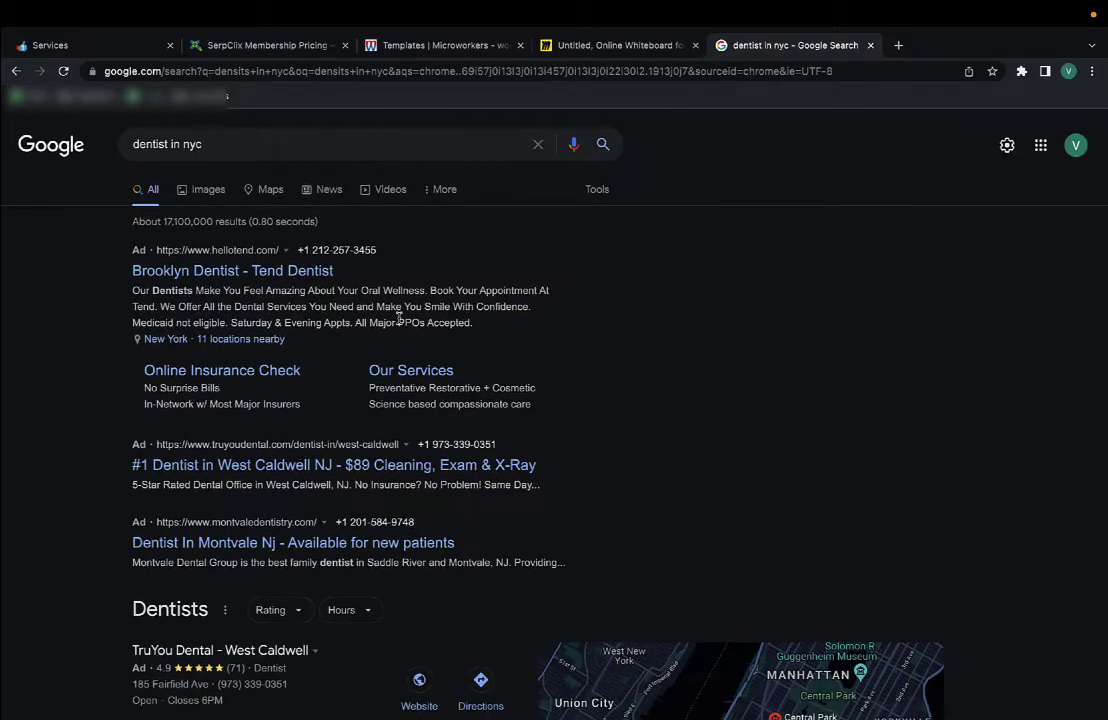
pyautogui.scroll(-9, 398, 320)
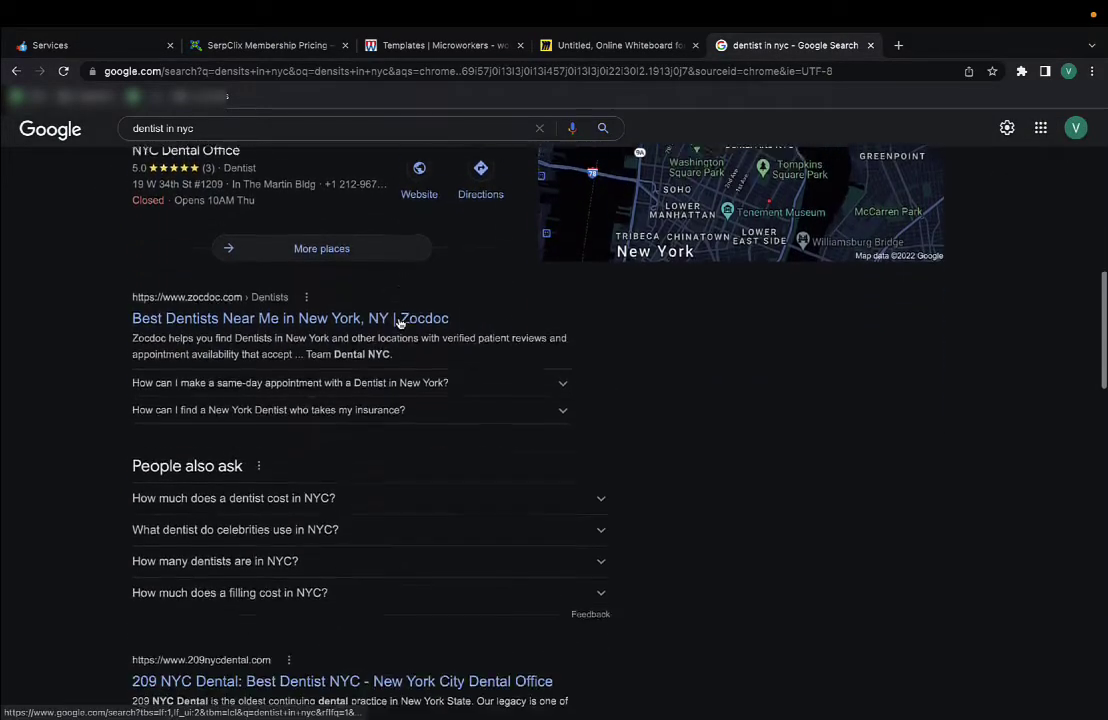
pyautogui.scroll(-1, 398, 321)
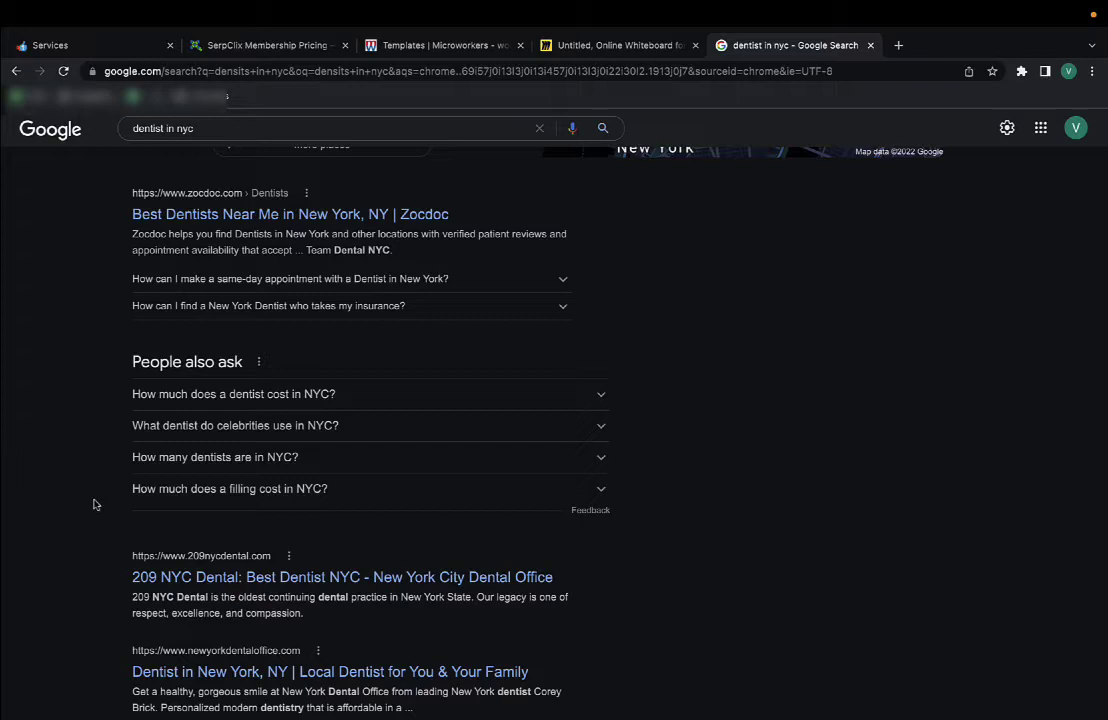
pyautogui.moveTo(125, 213); pyautogui.dragTo(440, 218)
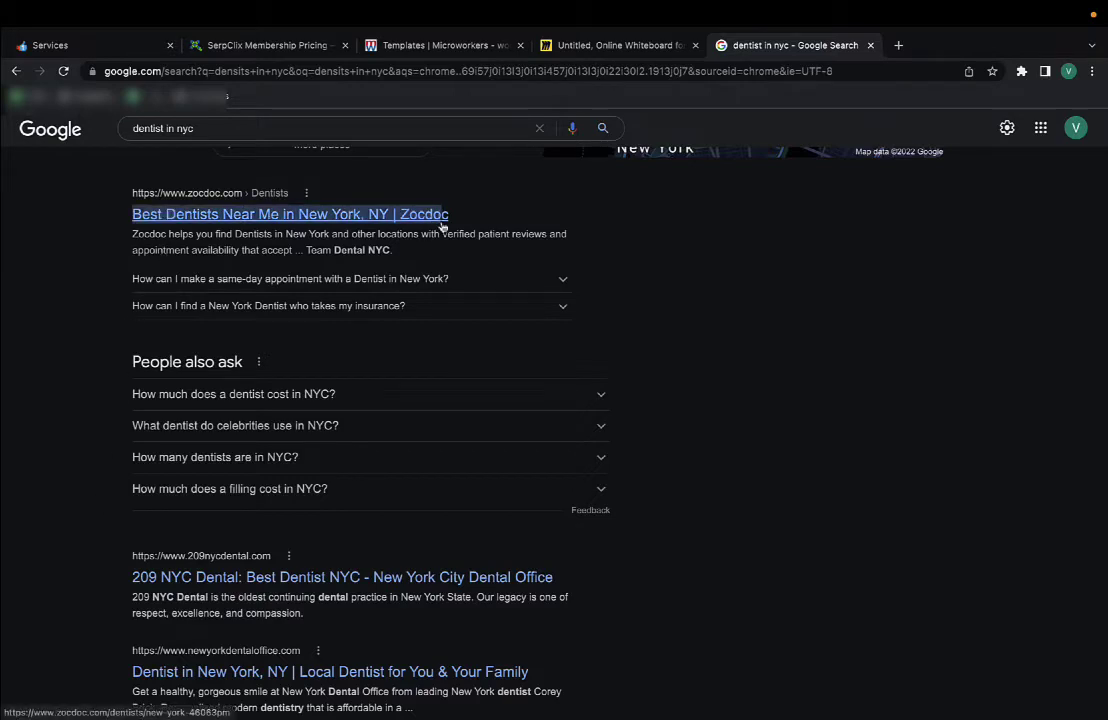
pyautogui.moveTo(112, 530); pyautogui.dragTo(500, 614)
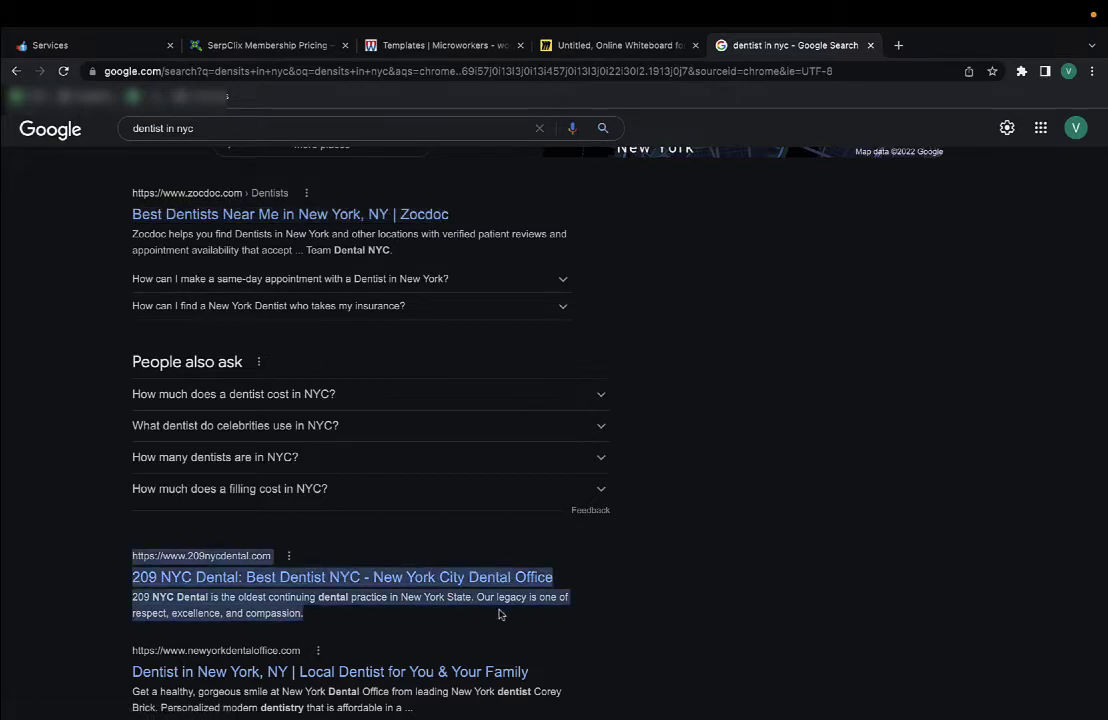
pyautogui.click(727, 504)
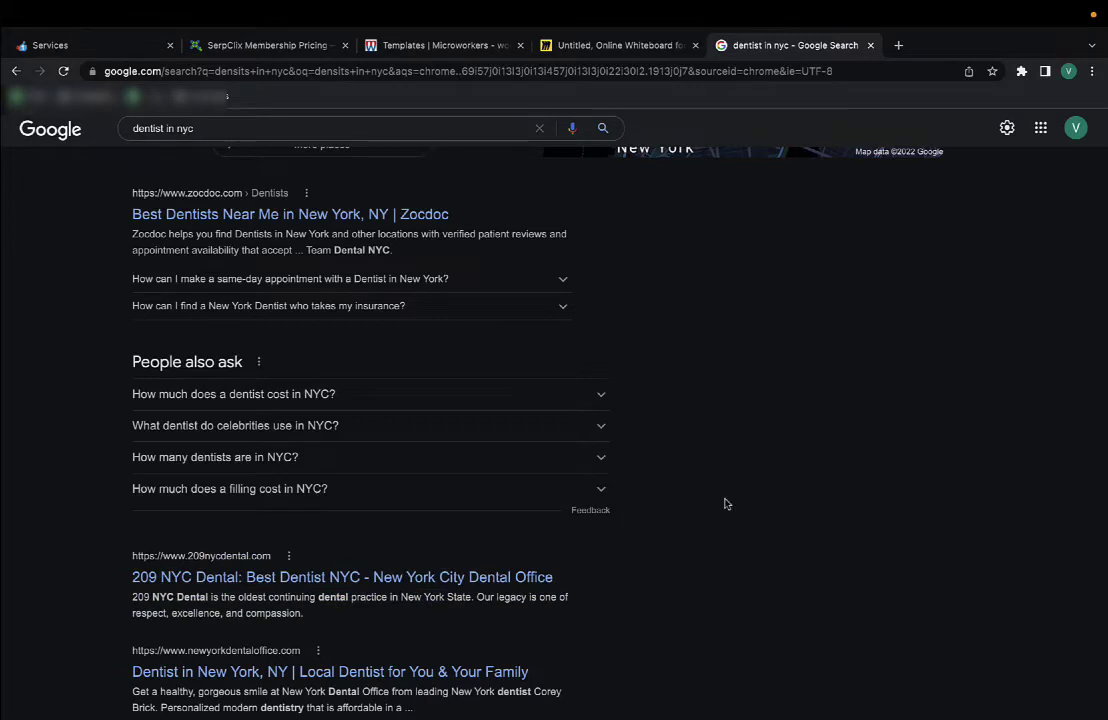
# Examine the title and description of the Zocdoc search result, highlighting their text.
pyautogui.scroll(-1, 727, 504)
pyautogui.moveTo(105, 202); pyautogui.dragTo(99, 227)
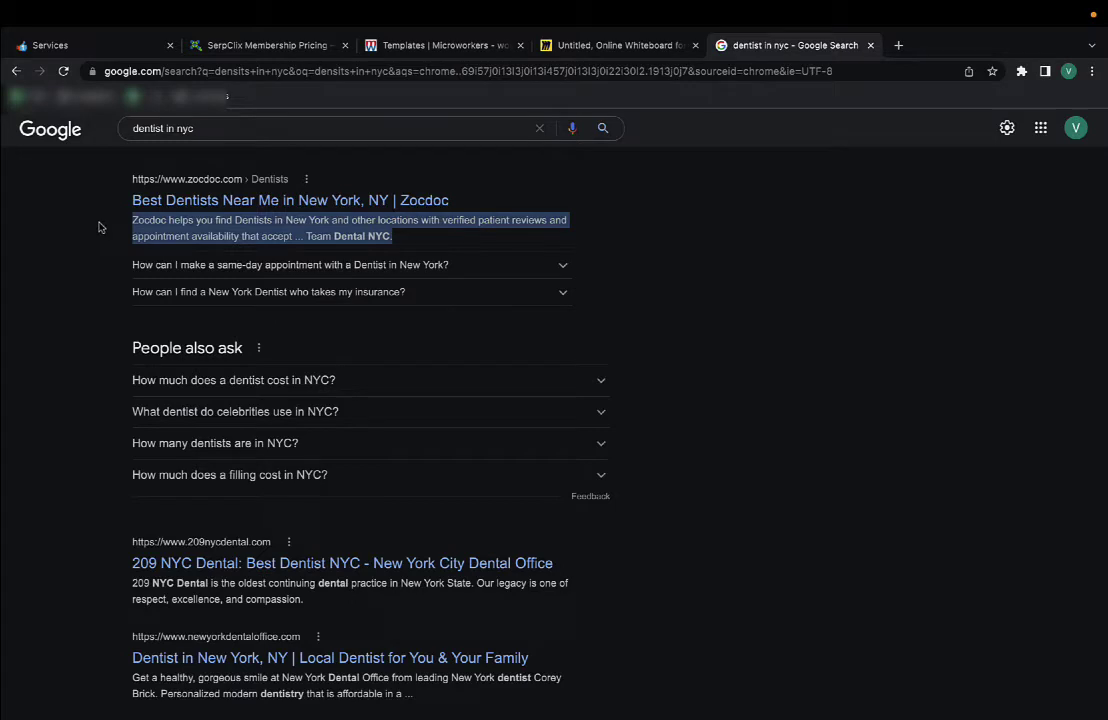
pyautogui.click(99, 227)
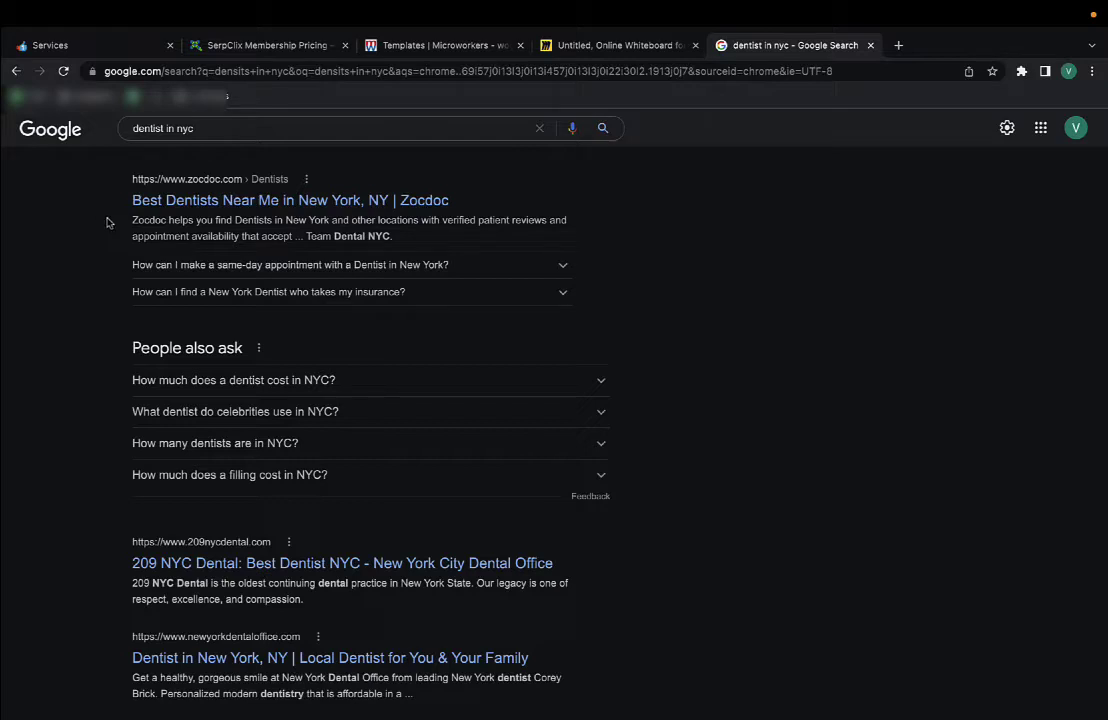
pyautogui.moveTo(117, 203); pyautogui.dragTo(453, 200)
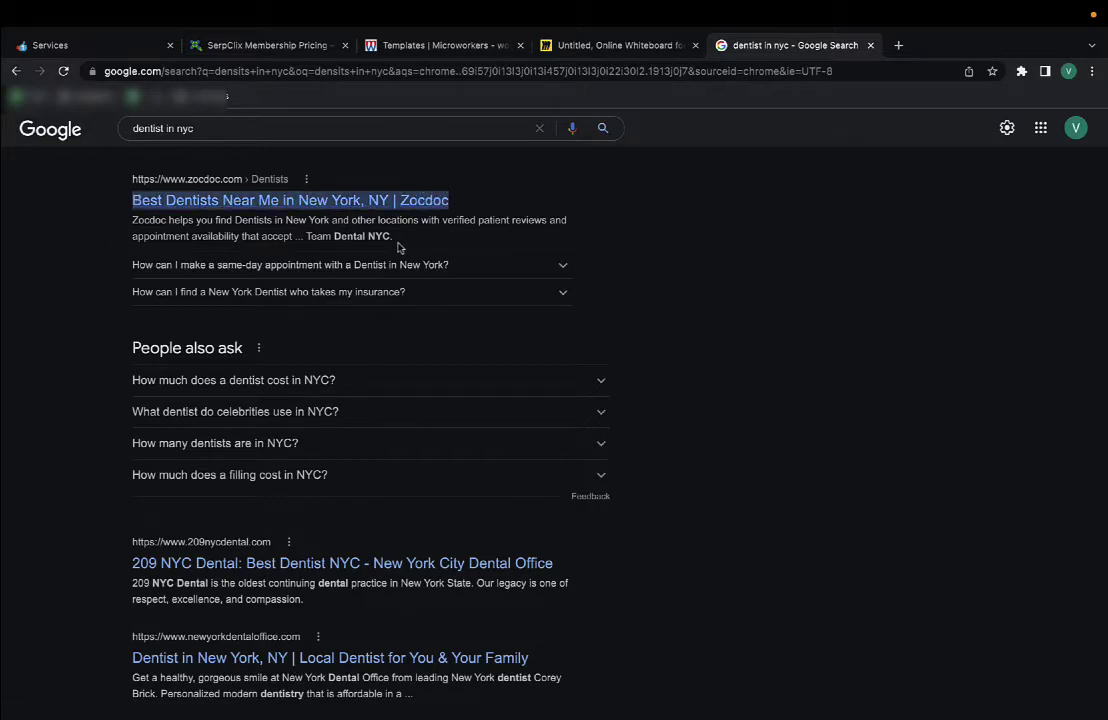
pyautogui.moveTo(430, 244); pyautogui.dragTo(155, 226)
pyautogui.click(110, 178)
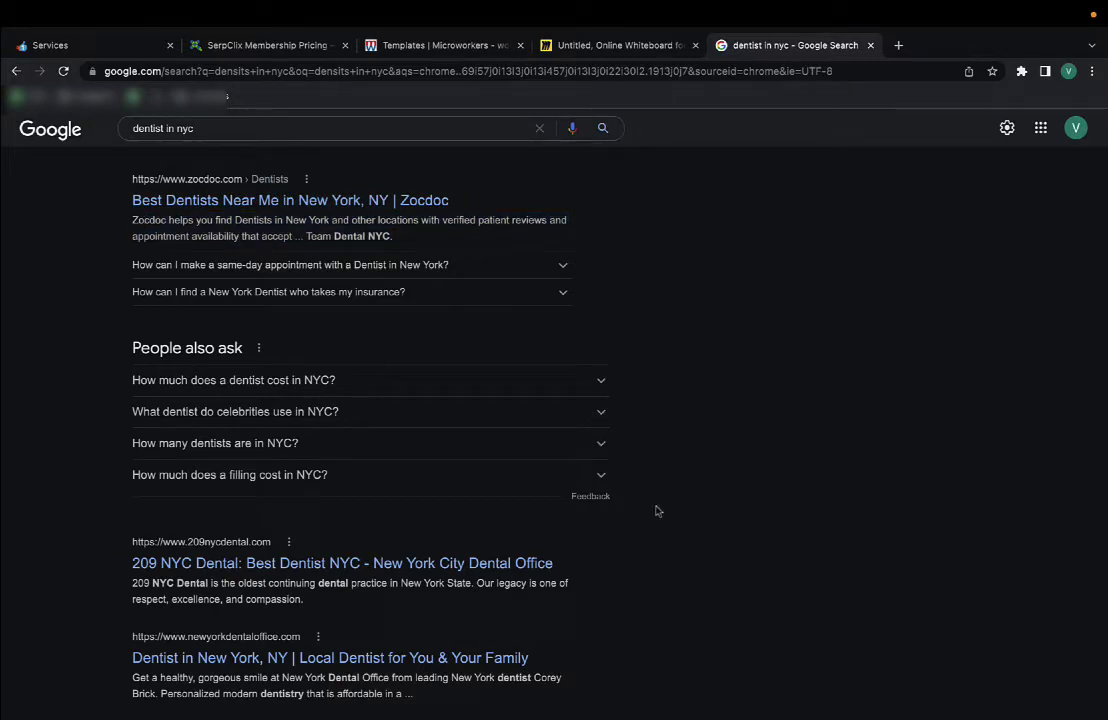
# Annotate the results with Page Marker, underlining below the Zocdoc and 209 NYC Dental listings in red and drawing an arrow from 209 NYC Dental up to Zocdoc.
pyautogui.click(1021, 72)
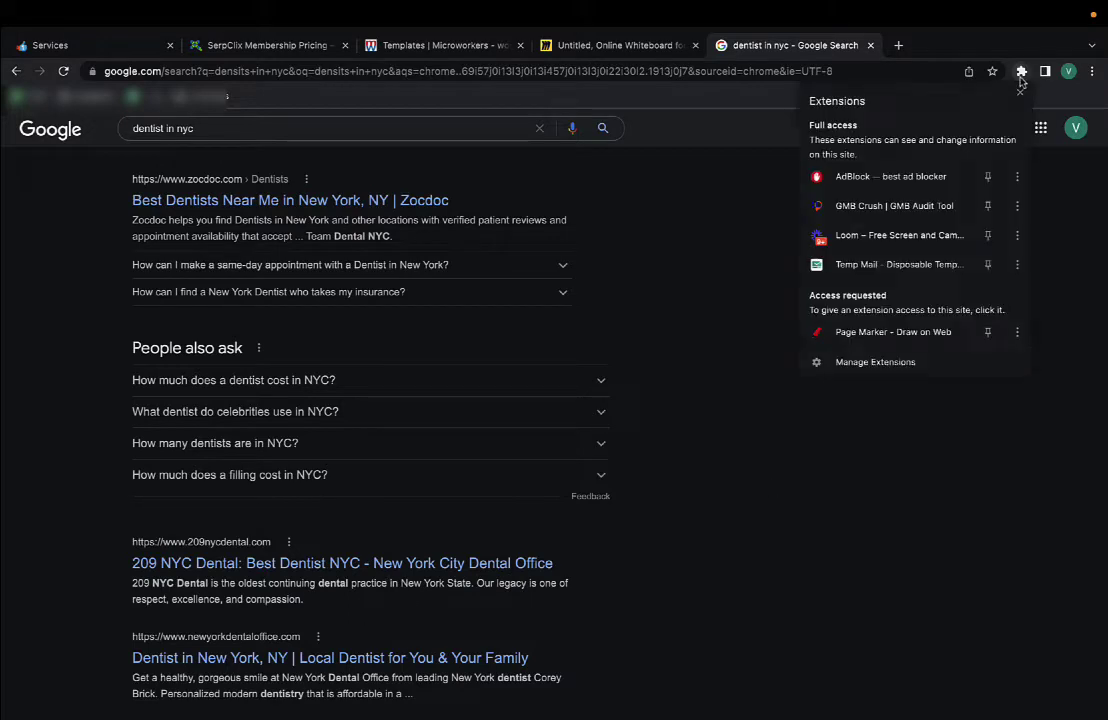
pyautogui.click(873, 333)
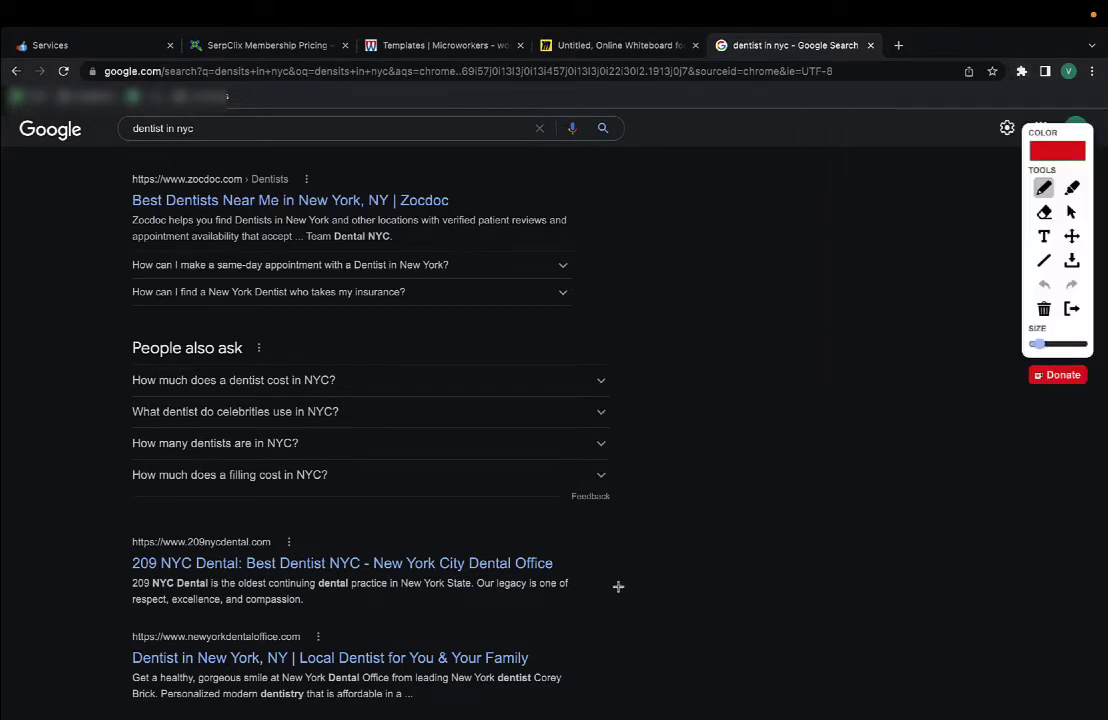
pyautogui.moveTo(494, 599); pyautogui.dragTo(528, 607)
pyautogui.moveTo(426, 241); pyautogui.dragTo(453, 241)
pyautogui.moveTo(550, 610)
pyautogui.mouseDown()
pyautogui.moveTo(601, 591)
pyautogui.moveTo(655, 232)
pyautogui.moveTo(614, 192)
pyautogui.mouseUp()
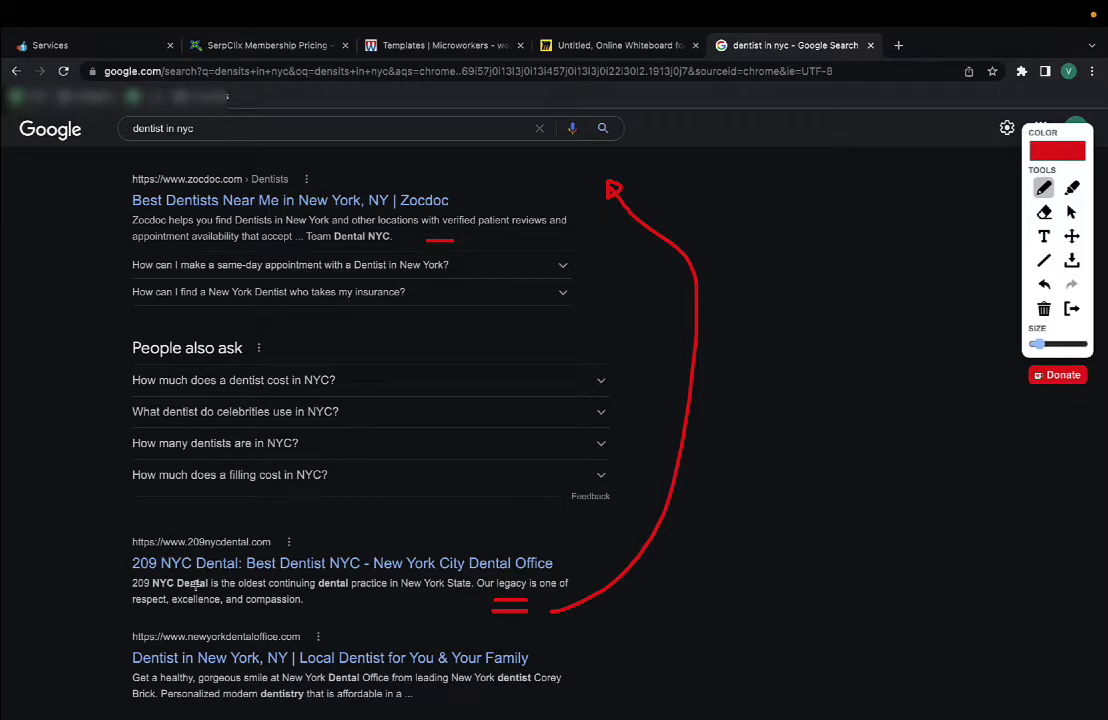
pyautogui.press('Escape')
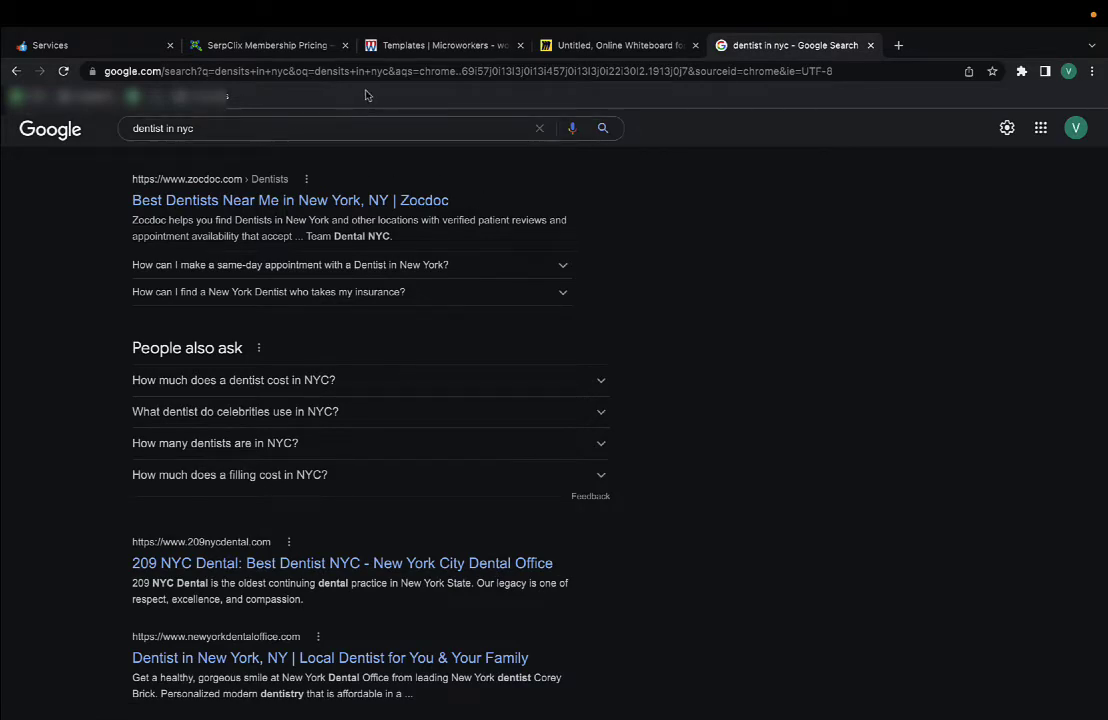
# Make the SerpClix pricing page the first browser tab and review its monthly plans from Starter to Platinum.
pyautogui.moveTo(270, 48); pyautogui.dragTo(158, 50)
pyautogui.scroll(1, 228, 250)
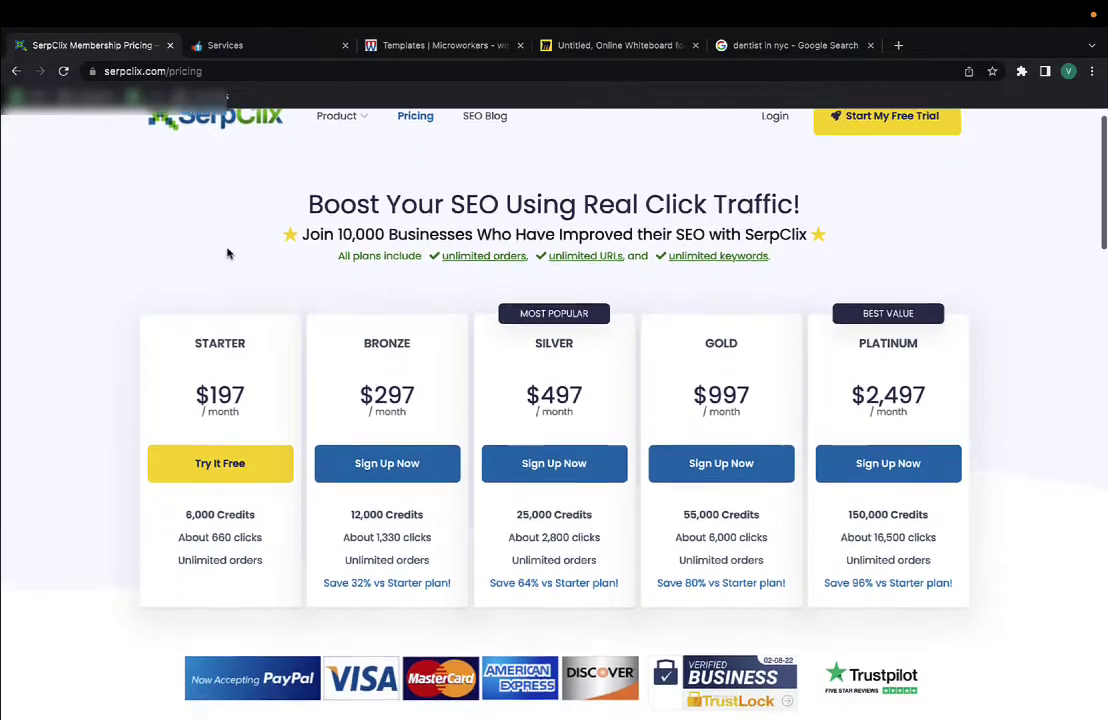
pyautogui.scroll(-2, 228, 250)
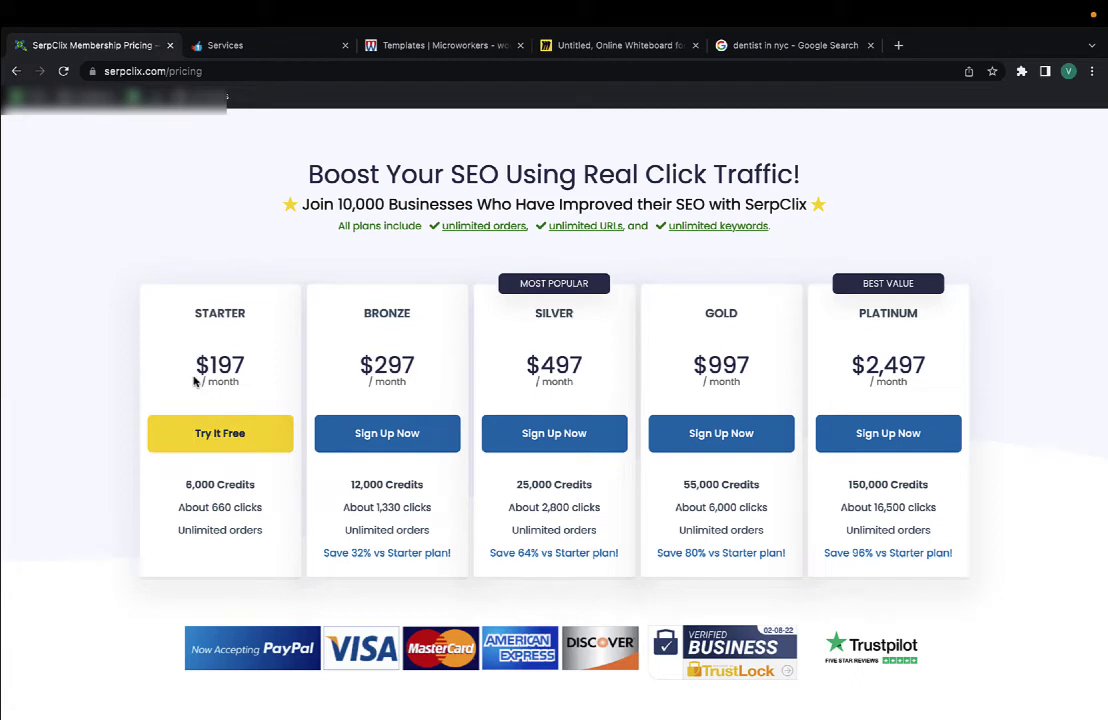
pyautogui.click(588, 46)
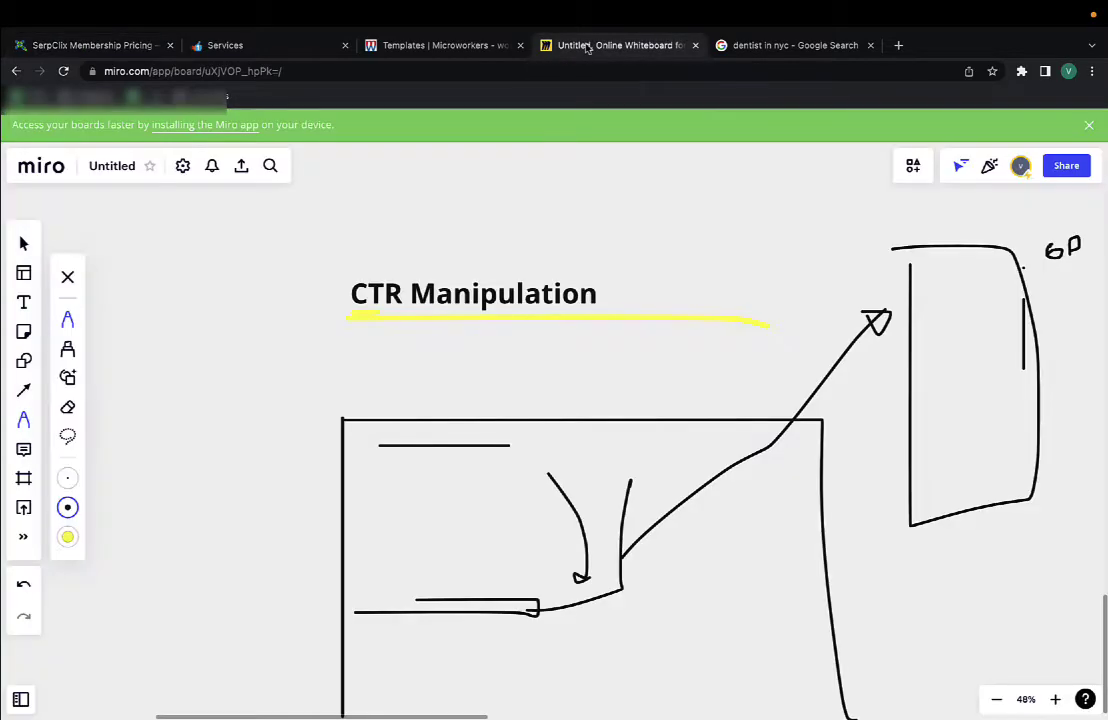
pyautogui.click(132, 50)
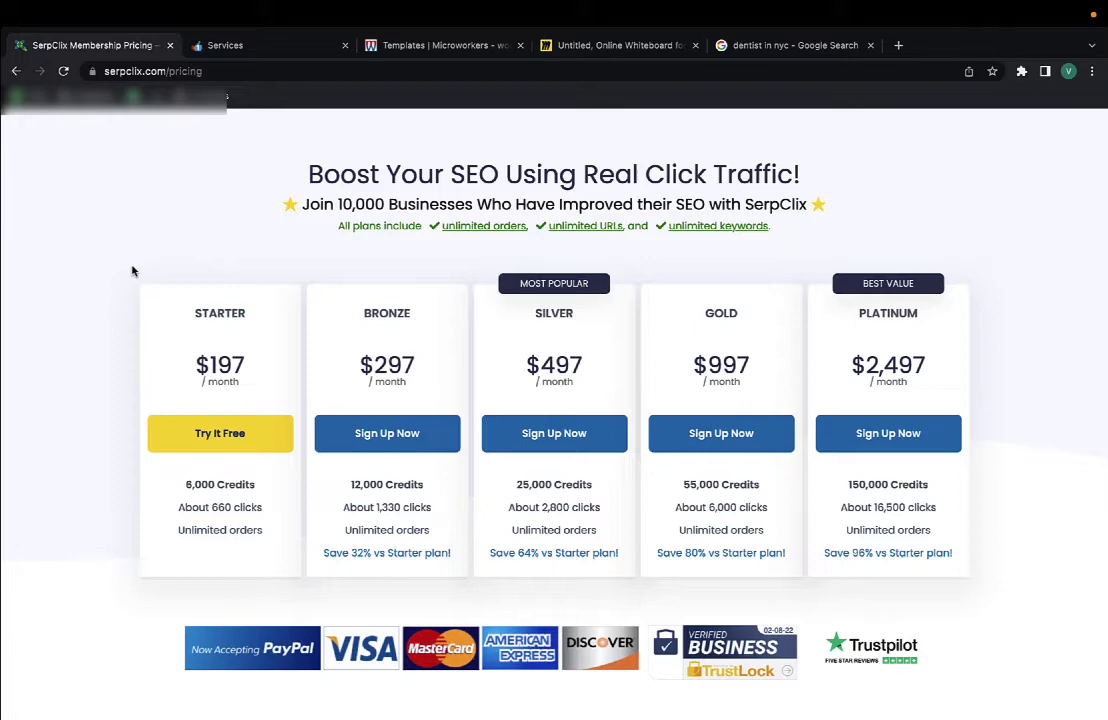
pyautogui.scroll(1, 132, 270)
pyautogui.scroll(-1, 132, 270)
pyautogui.scroll(1, 132, 270)
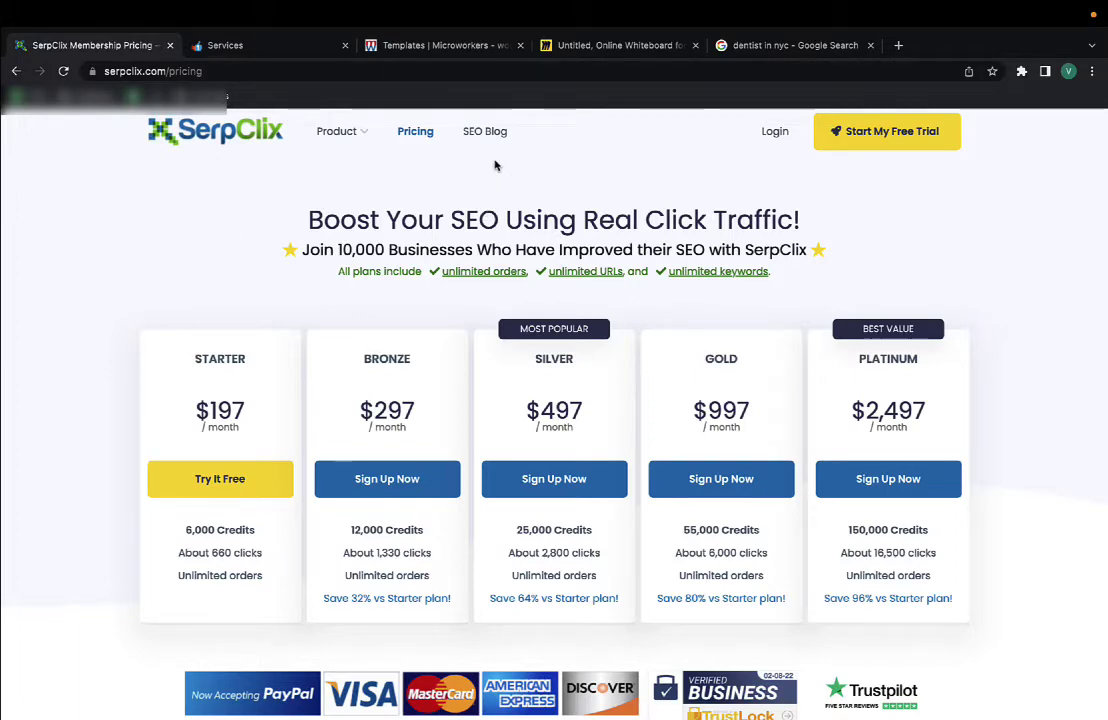
# Switch to the Microworkers page and look through its ready-to-use campaign templates.
pyautogui.click(404, 52)
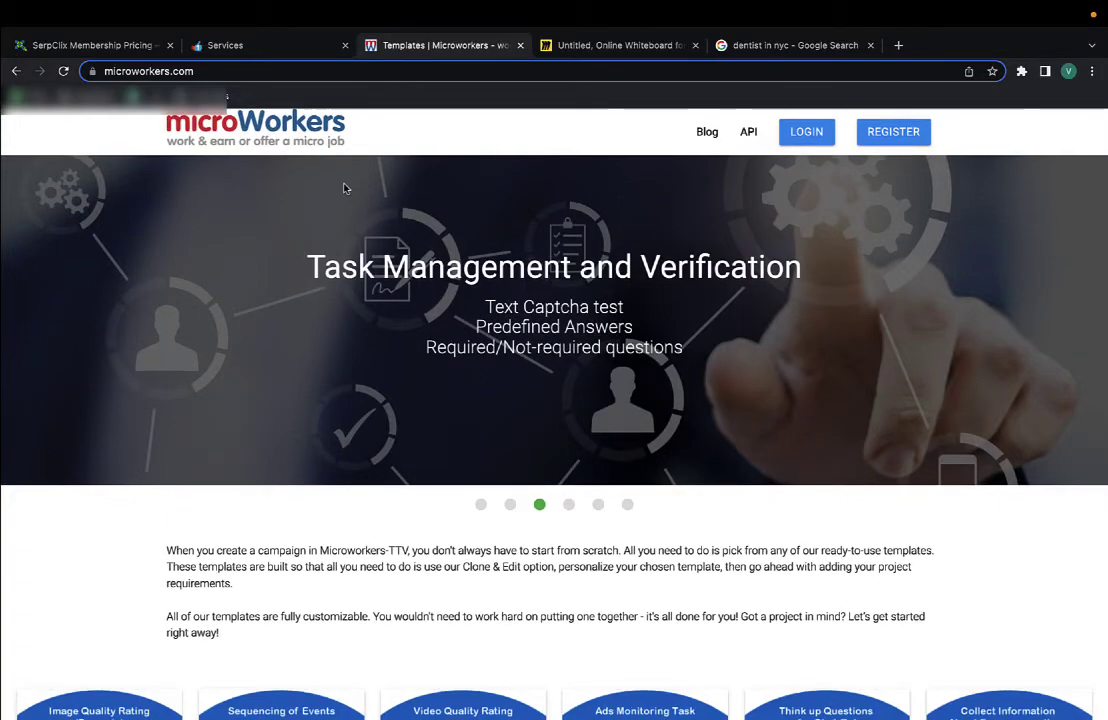
pyautogui.scroll(-6, 344, 188)
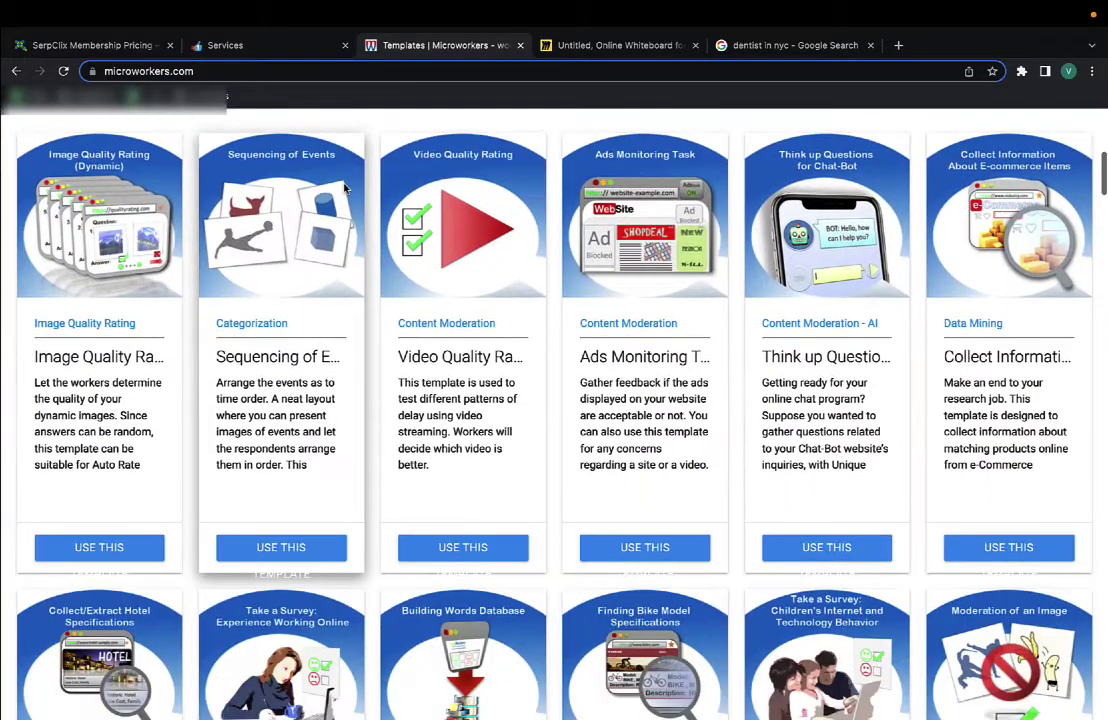
pyautogui.scroll(-1, 344, 188)
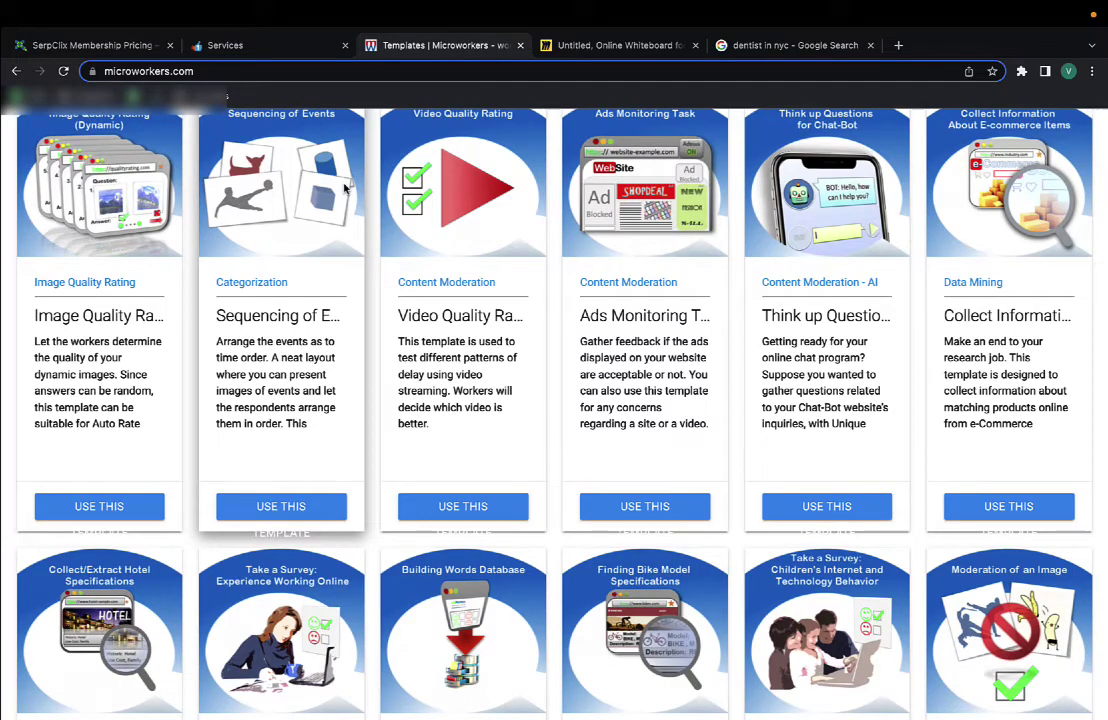
pyautogui.scroll(-4, 358, 314)
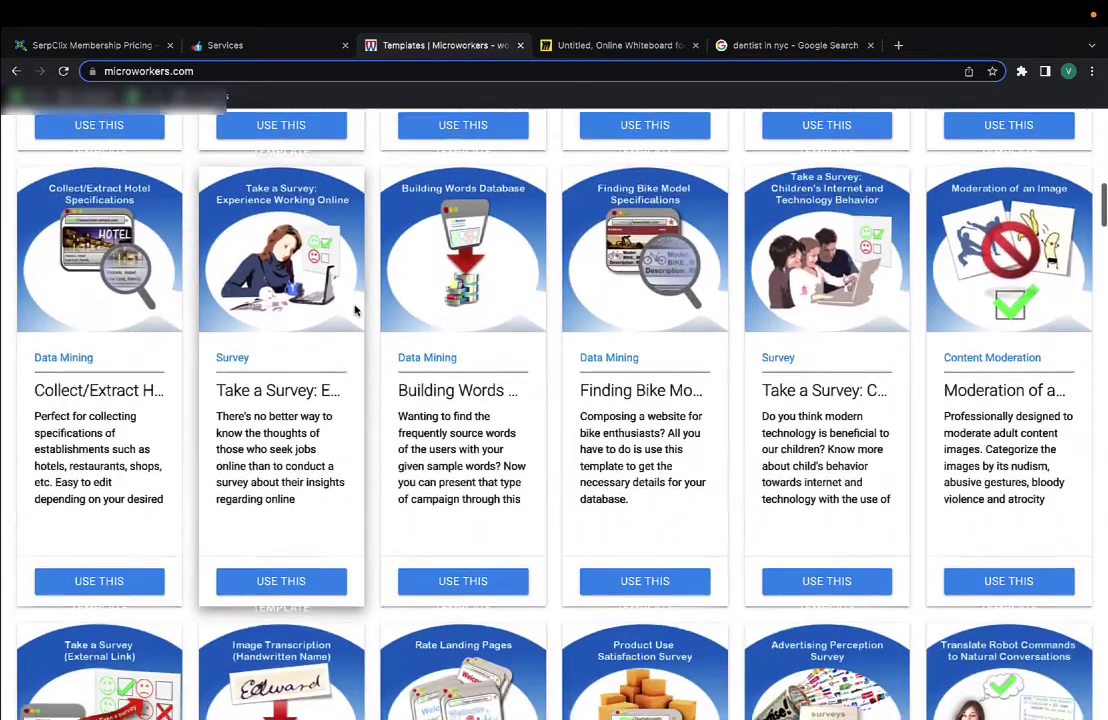
pyautogui.scroll(12, 357, 312)
pyautogui.scroll(-1, 355, 310)
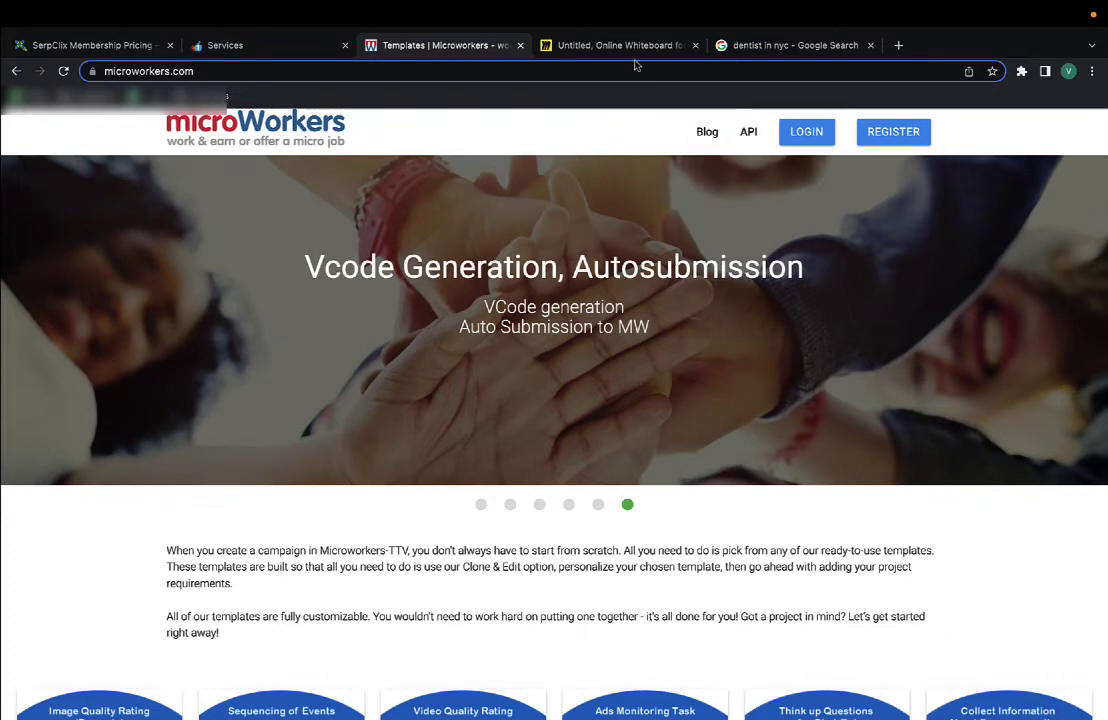
# On the Miro board, add a text box headed "CTR Manipulation" in the empty area below the sketch.
pyautogui.click(612, 45)
pyautogui.click(24, 302)
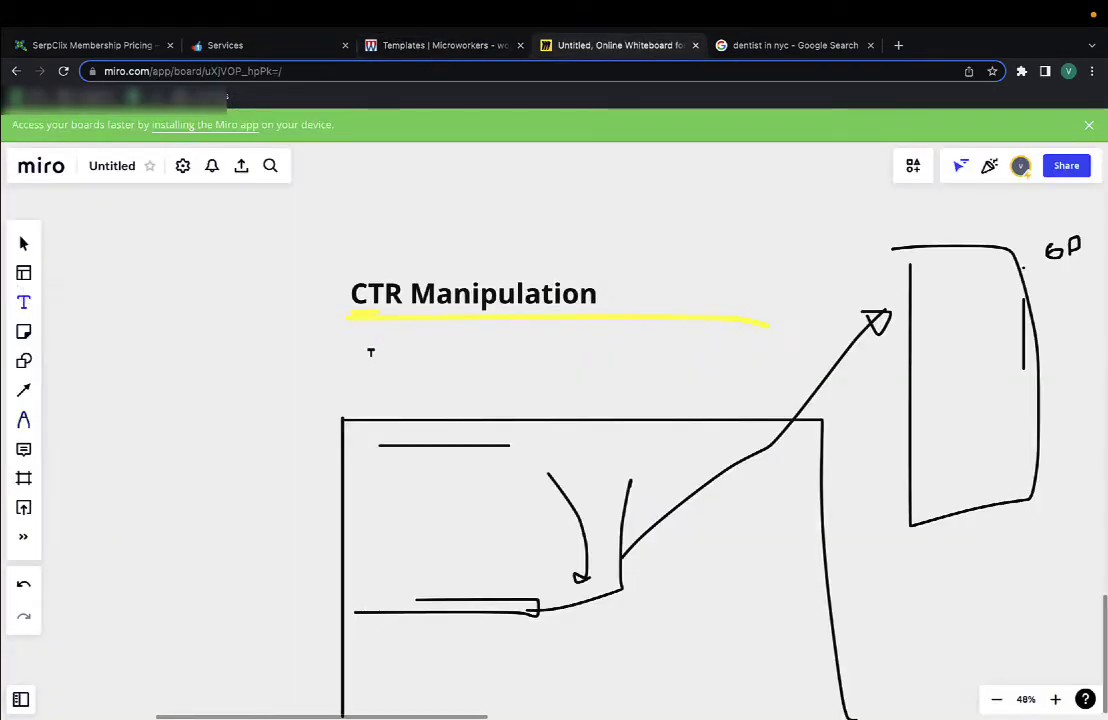
pyautogui.scroll(-6, 371, 348)
pyautogui.click(437, 212)
pyautogui.write('Ctr')
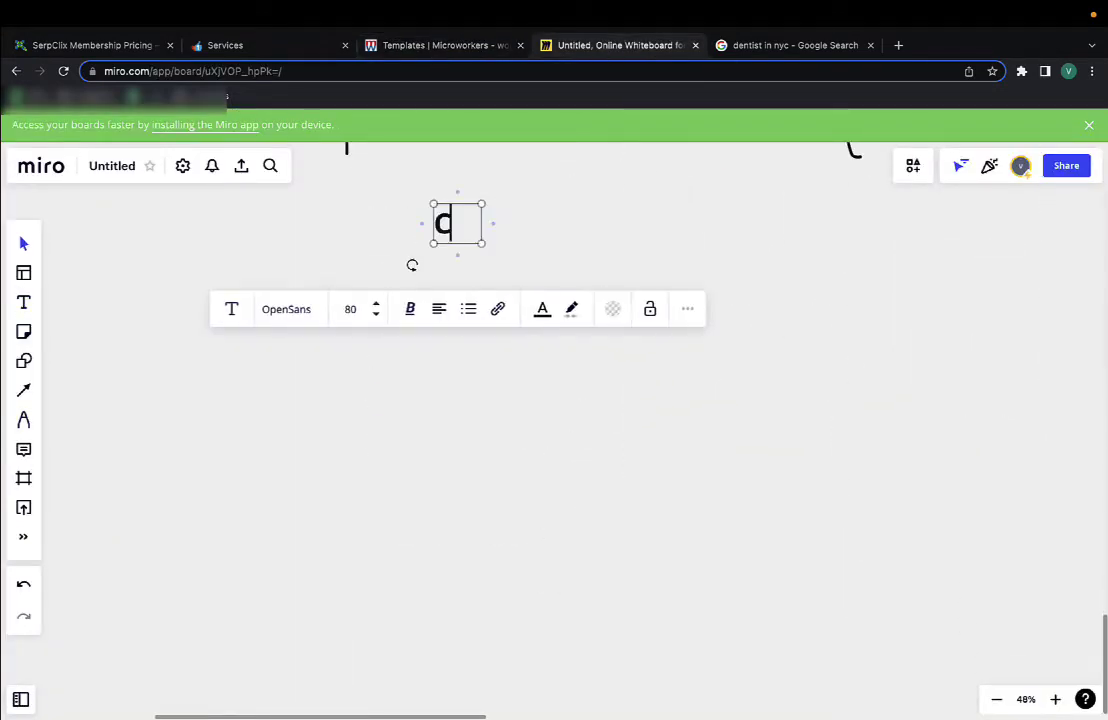
pyautogui.press('BackSpace')
pyautogui.press('BackSpace')
pyautogui.write('TR Maniu')
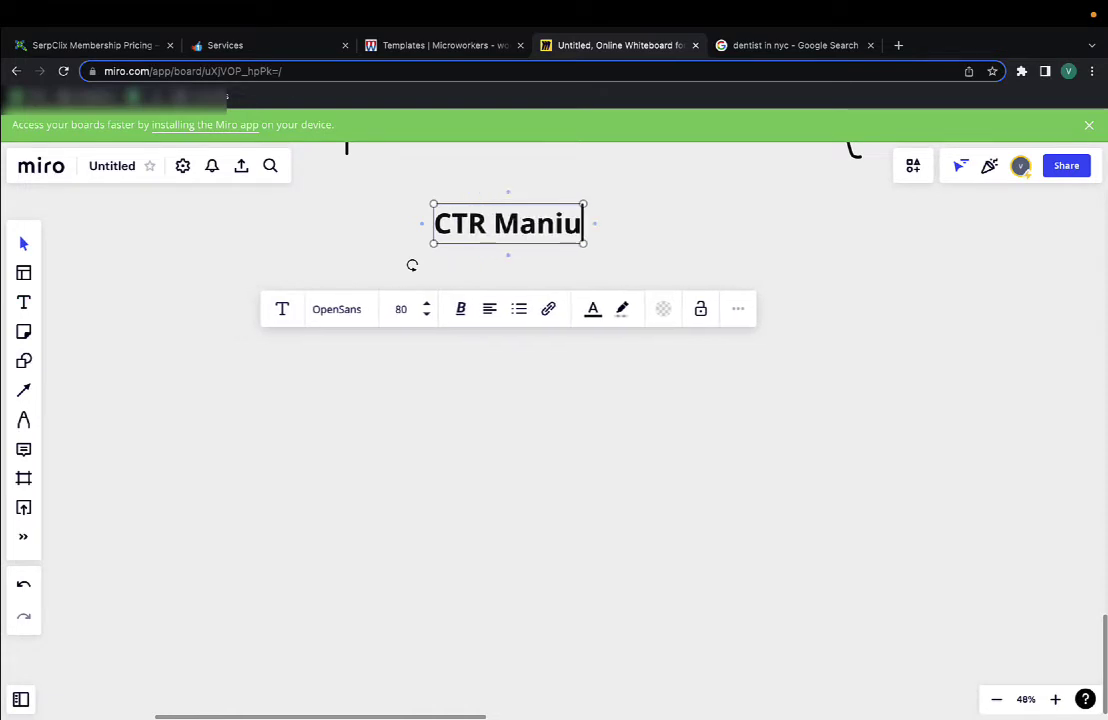
pyautogui.press('BackSpace')
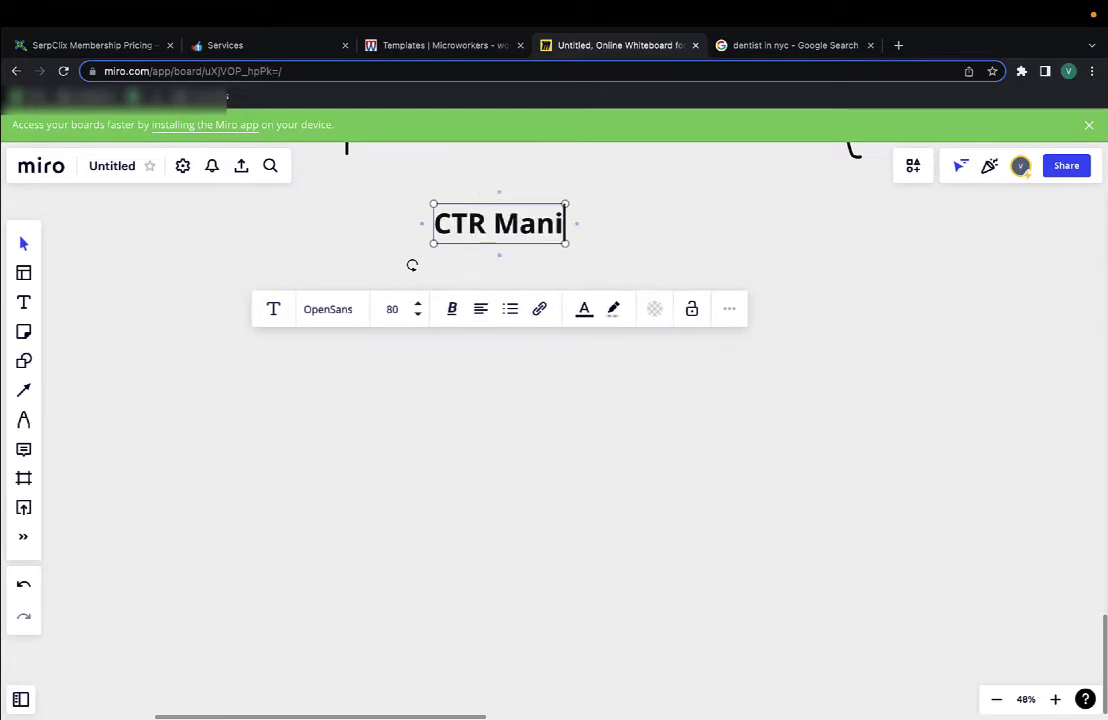
pyautogui.write('pulation')
# Below the heading, write 'I need you to search for "______" and find my business', followed by a bracketed placeholder for the business name.
pyautogui.press('Return')
pyautogui.press('Return')
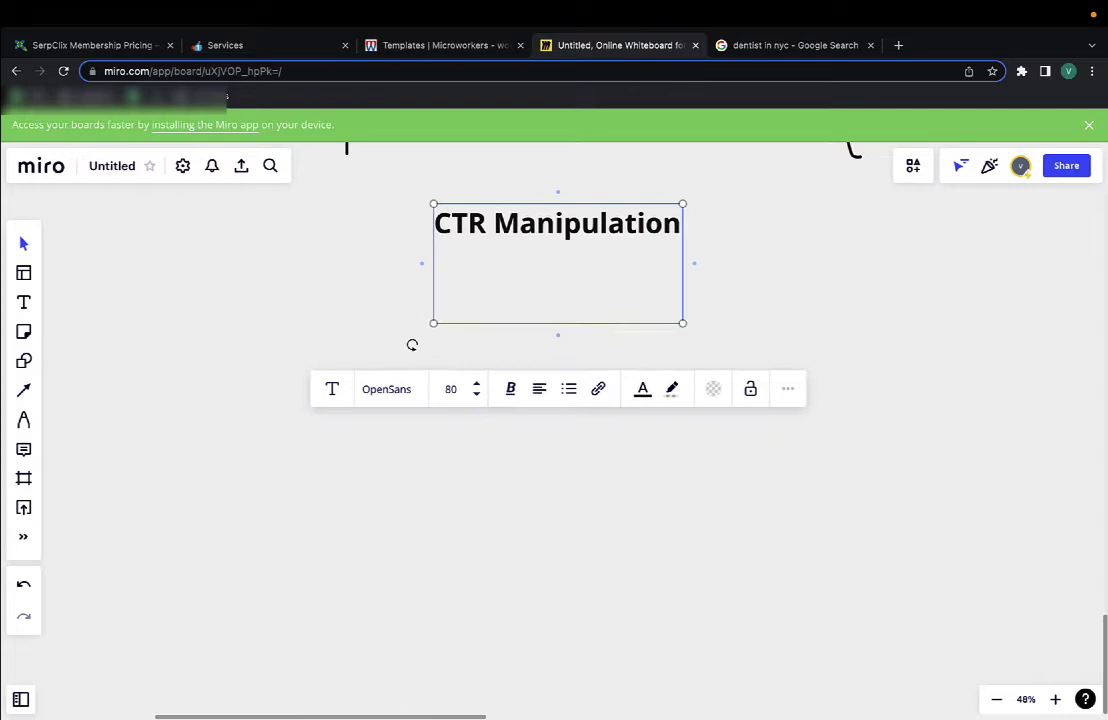
pyautogui.press('Return')
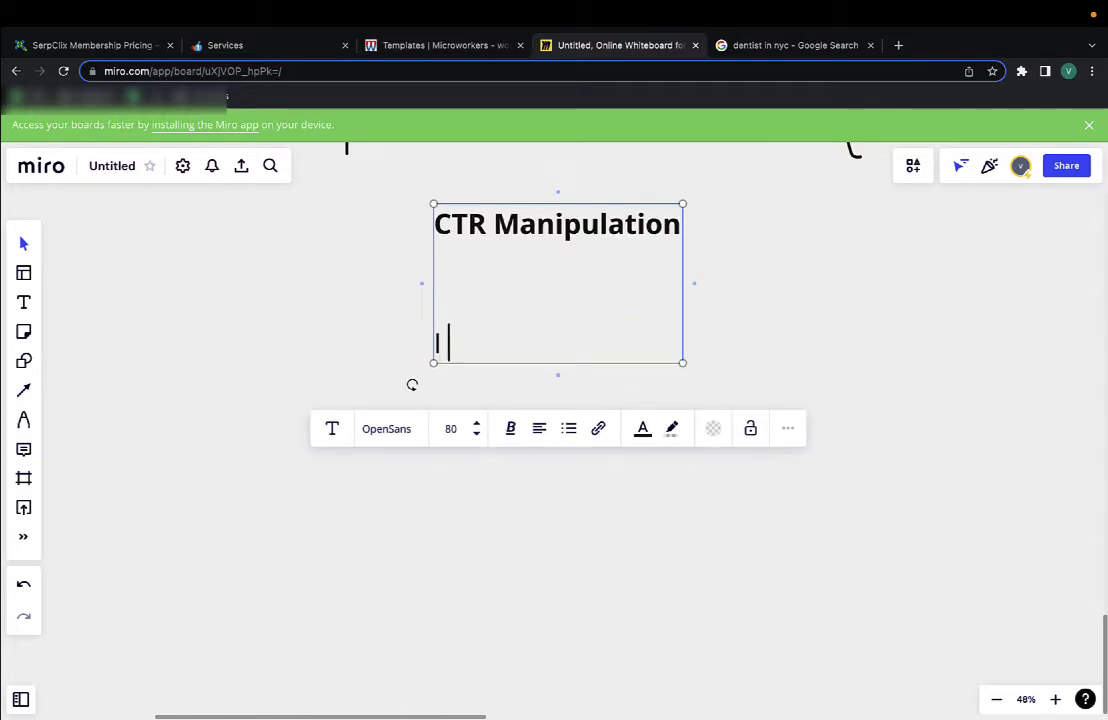
pyautogui.write('I need you to search ')
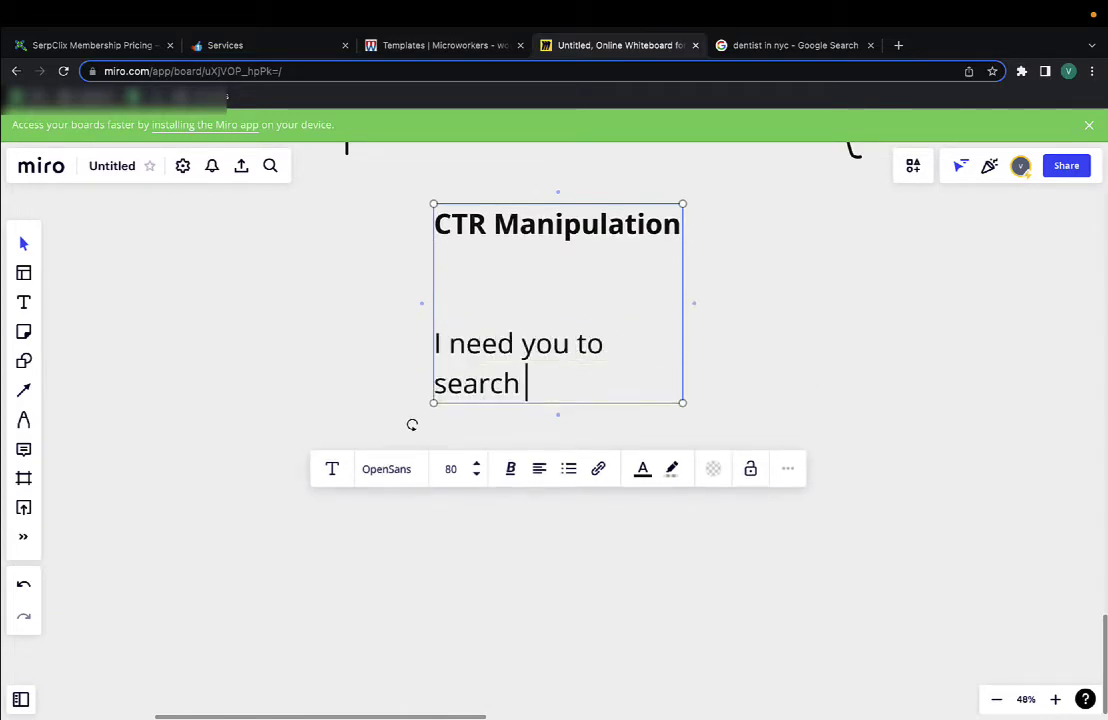
pyautogui.write('for "______" n')
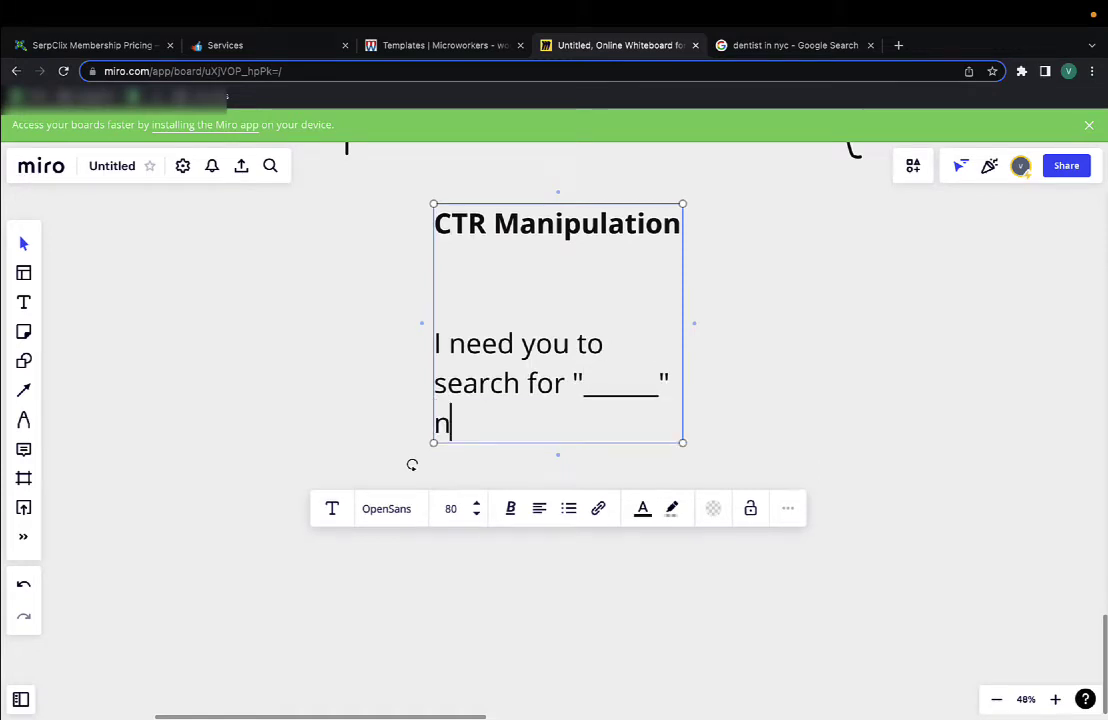
pyautogui.press('BackSpace')
pyautogui.write('and find ')
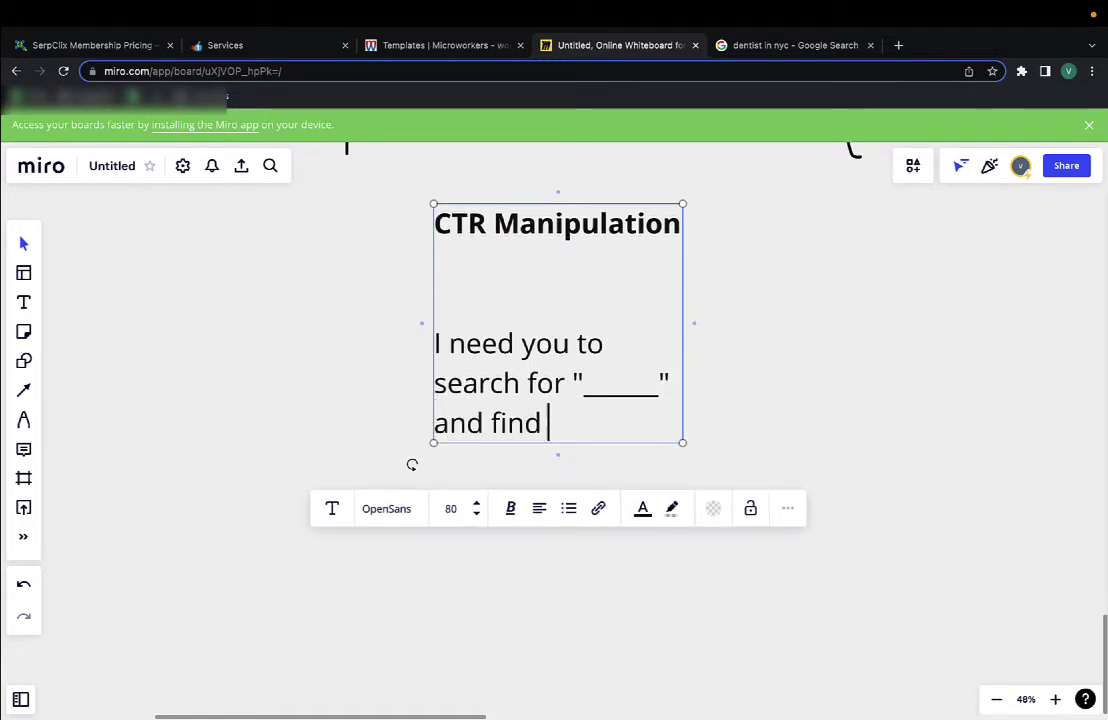
pyautogui.write('my busine')
pyautogui.press('BackSpace')
pyautogui.press('BackSpace')
pyautogui.write('ine')
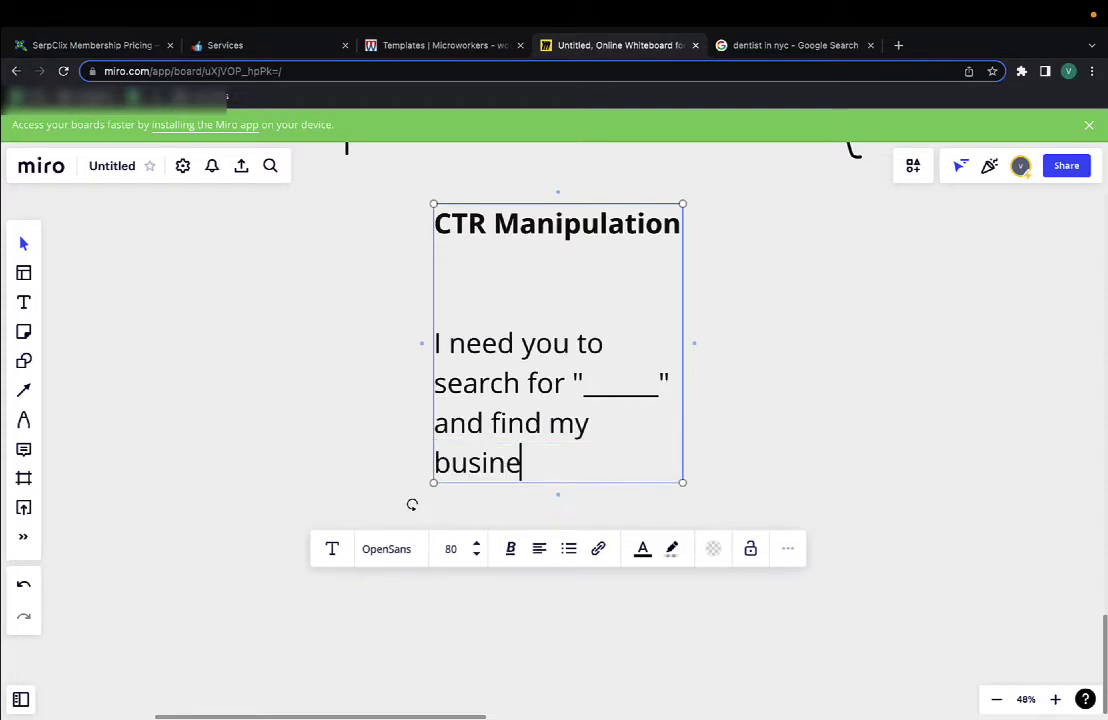
pyautogui.write('ss (name og')
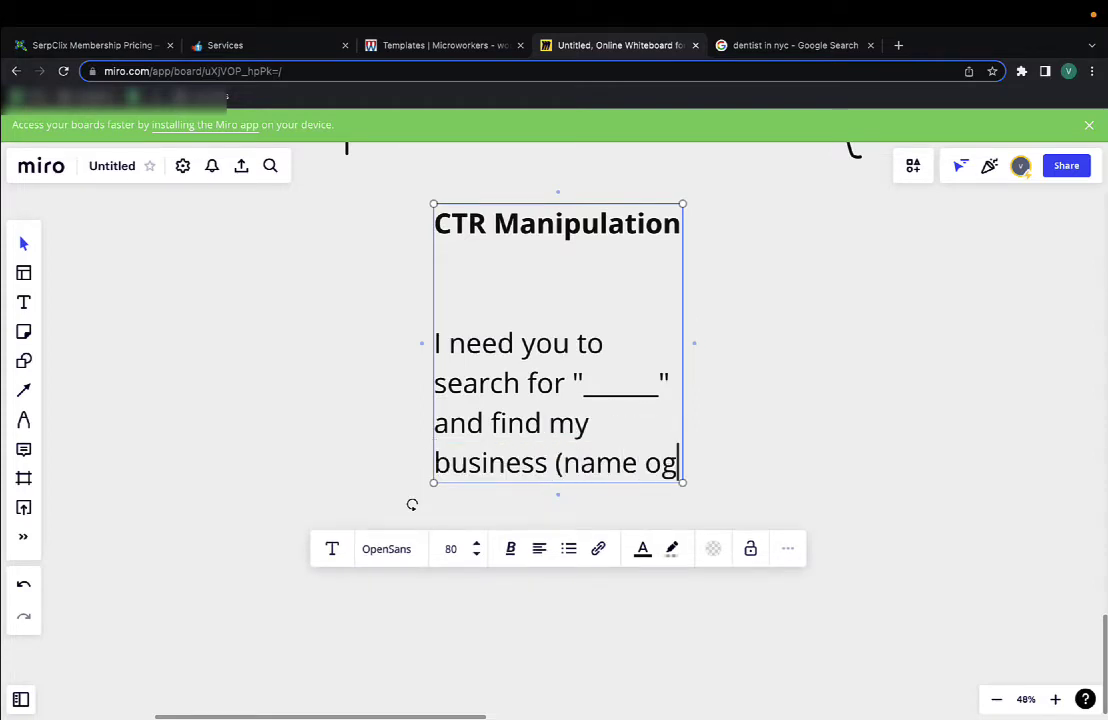
pyautogui.press('BackSpace')
pyautogui.write('f the b')
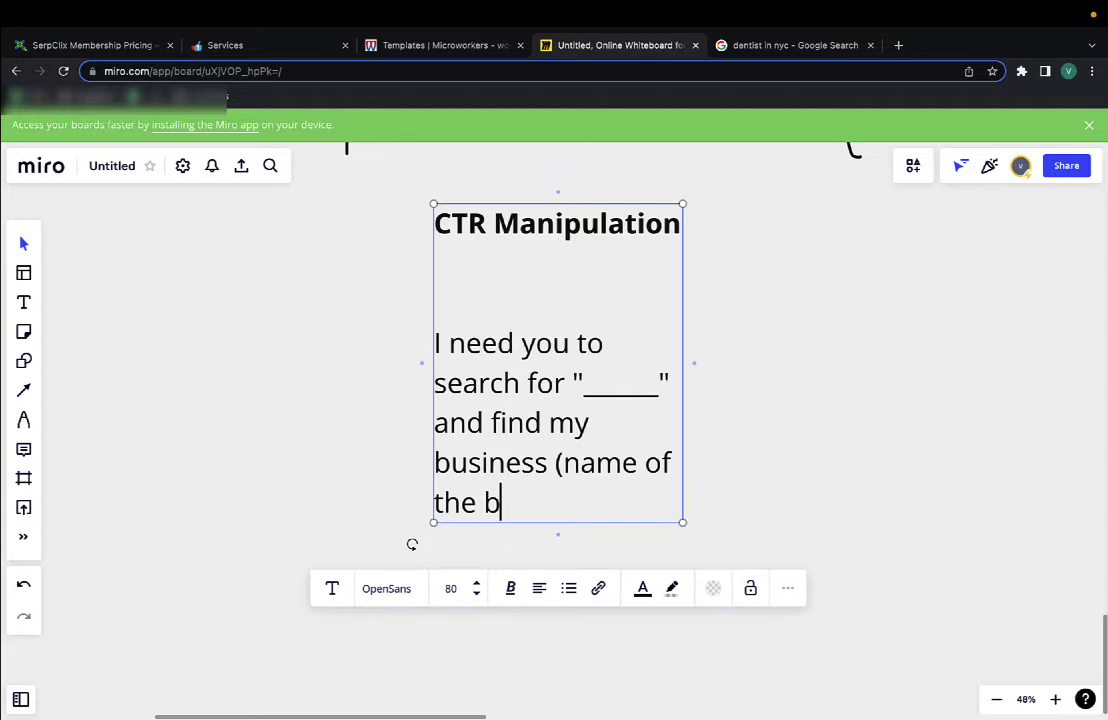
pyautogui.write('usiness ehre)')
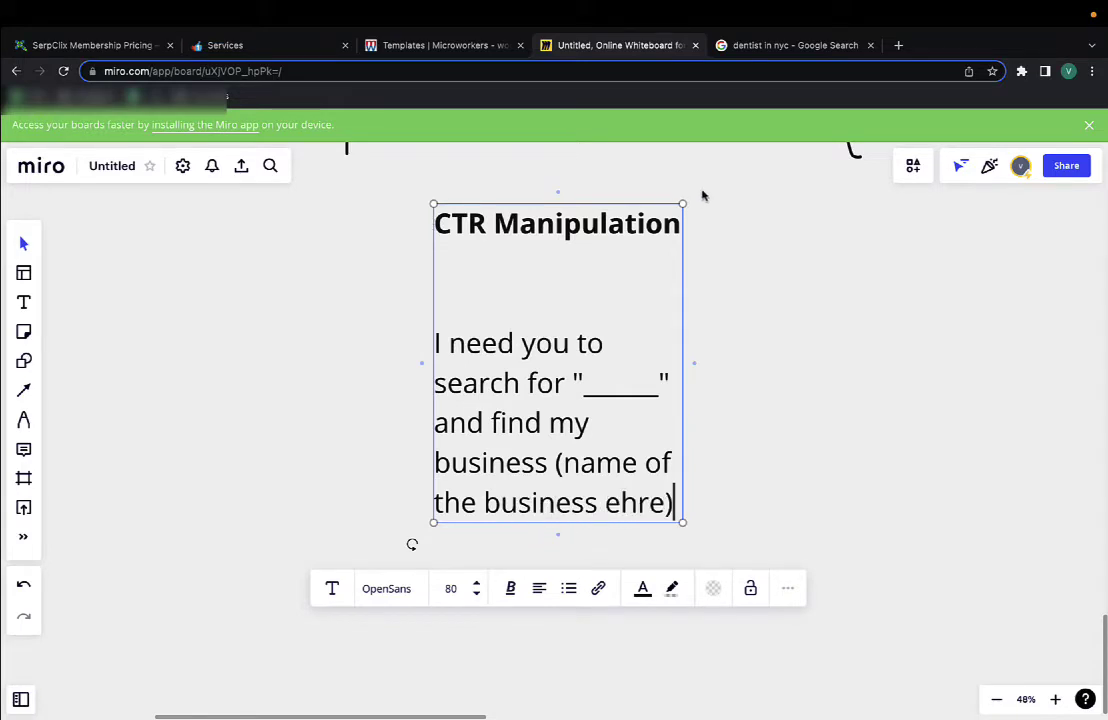
# Widen the text box, correct "ehre" to "here" in the business-name placeholder, and end the sentence with a period.
pyautogui.click(702, 196)
pyautogui.click(668, 388)
pyautogui.moveTo(688, 372); pyautogui.dragTo(978, 376)
pyautogui.doubleClick(925, 383)
pyautogui.write('here')
pyautogui.click(963, 386)
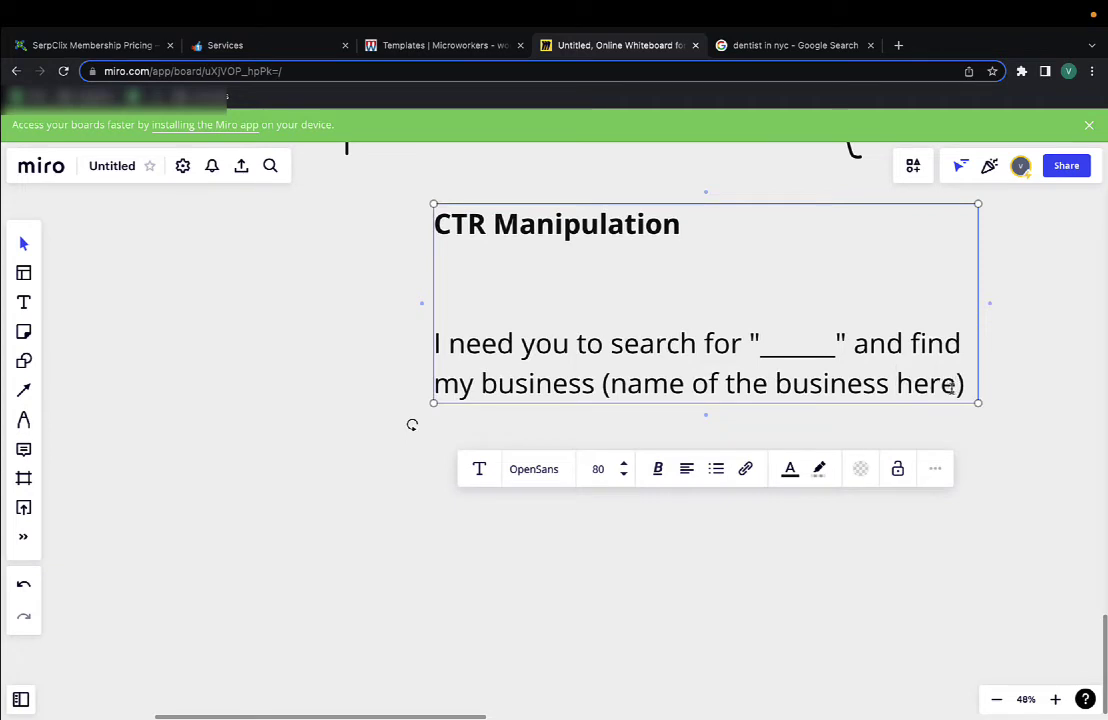
pyautogui.write('.')
# Add a new paragraph reading "You need to be searching from ___location___" below the search instruction.
pyautogui.press('Return')
pyautogui.press('Return')
pyautogui.press('Return')
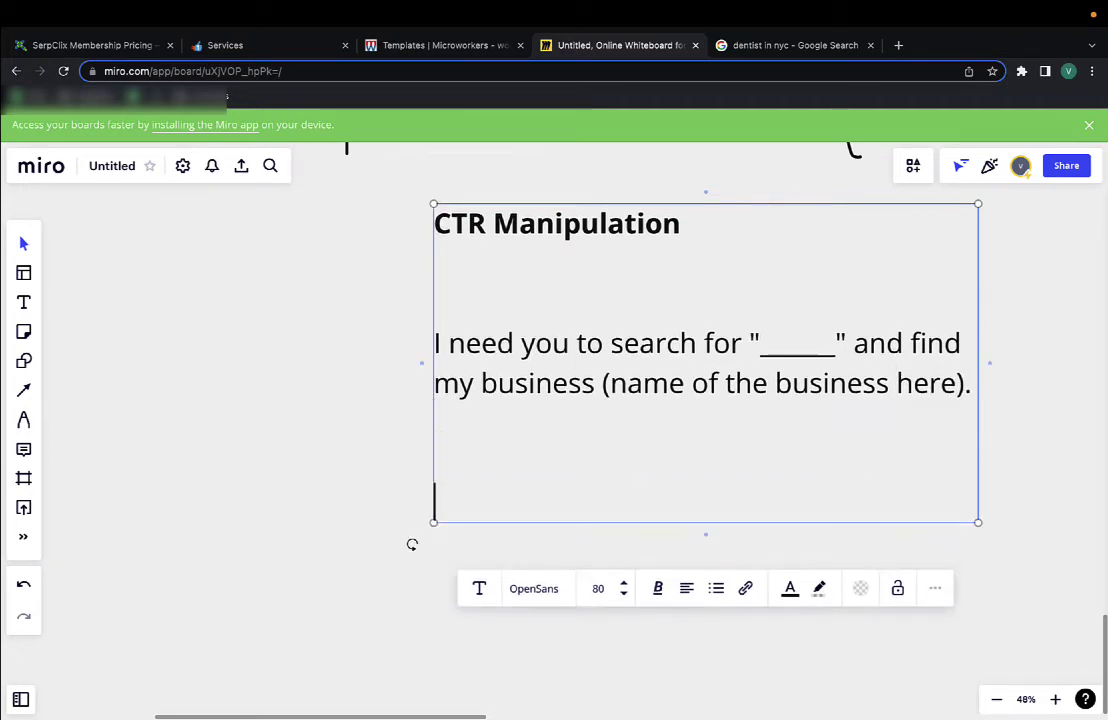
pyautogui.write('y')
pyautogui.press('BackSpace')
pyautogui.write('You ')
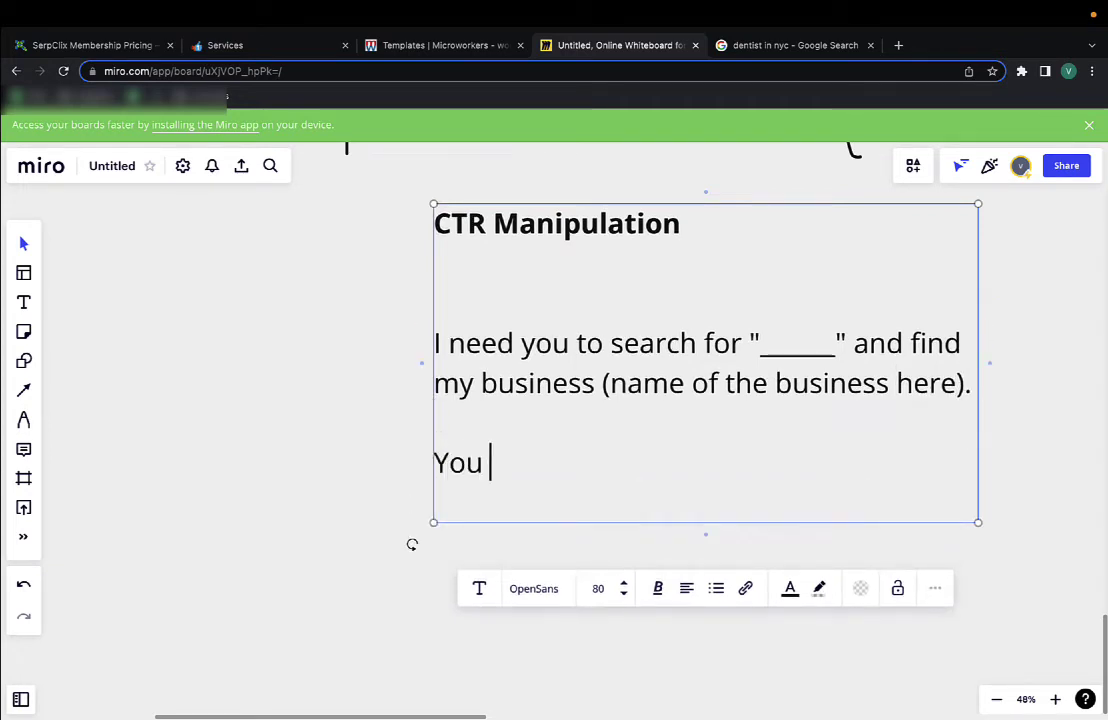
pyautogui.write('need to be searching f')
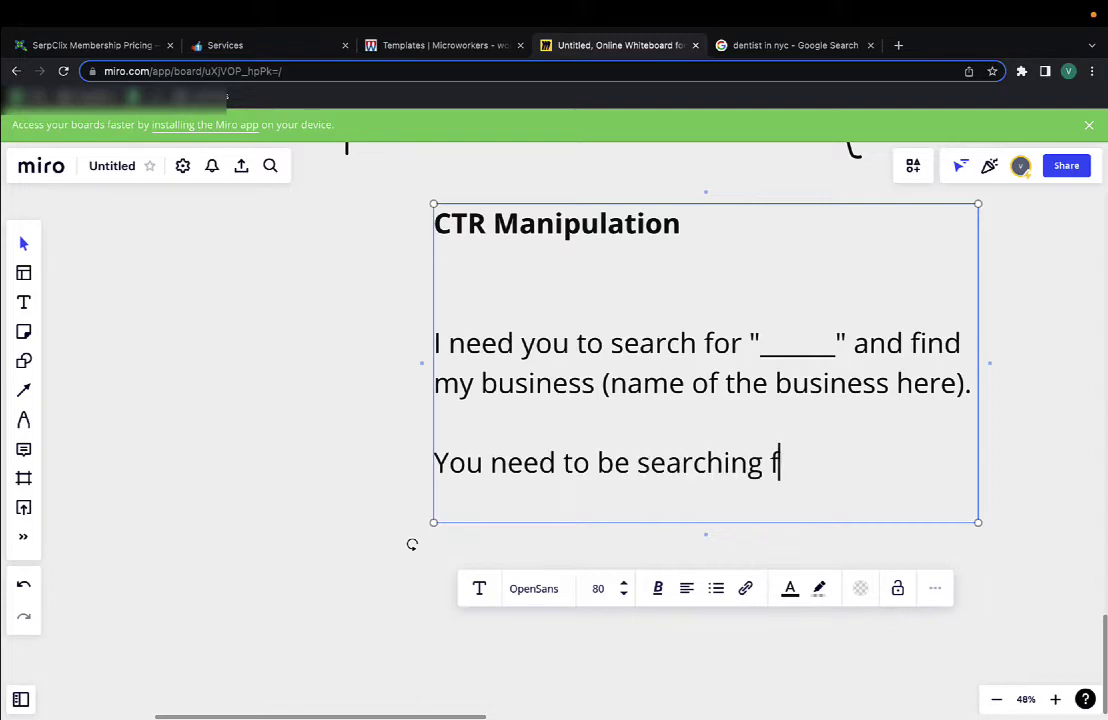
pyautogui.write('rom ___locati')
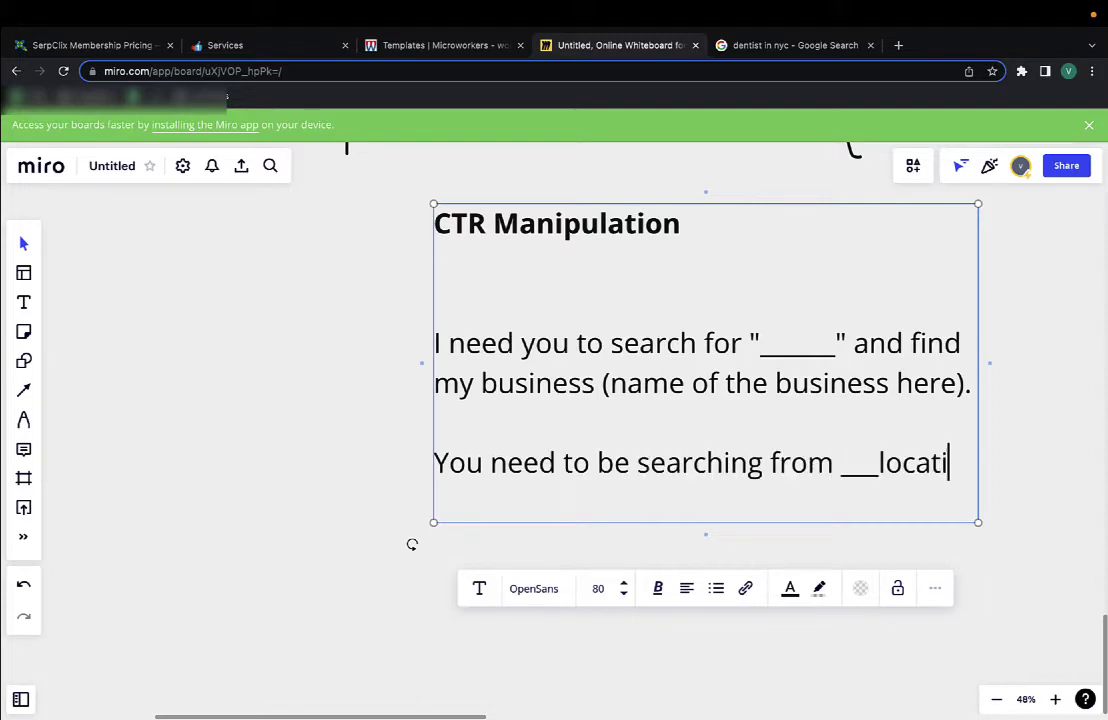
pyautogui.write('on___')
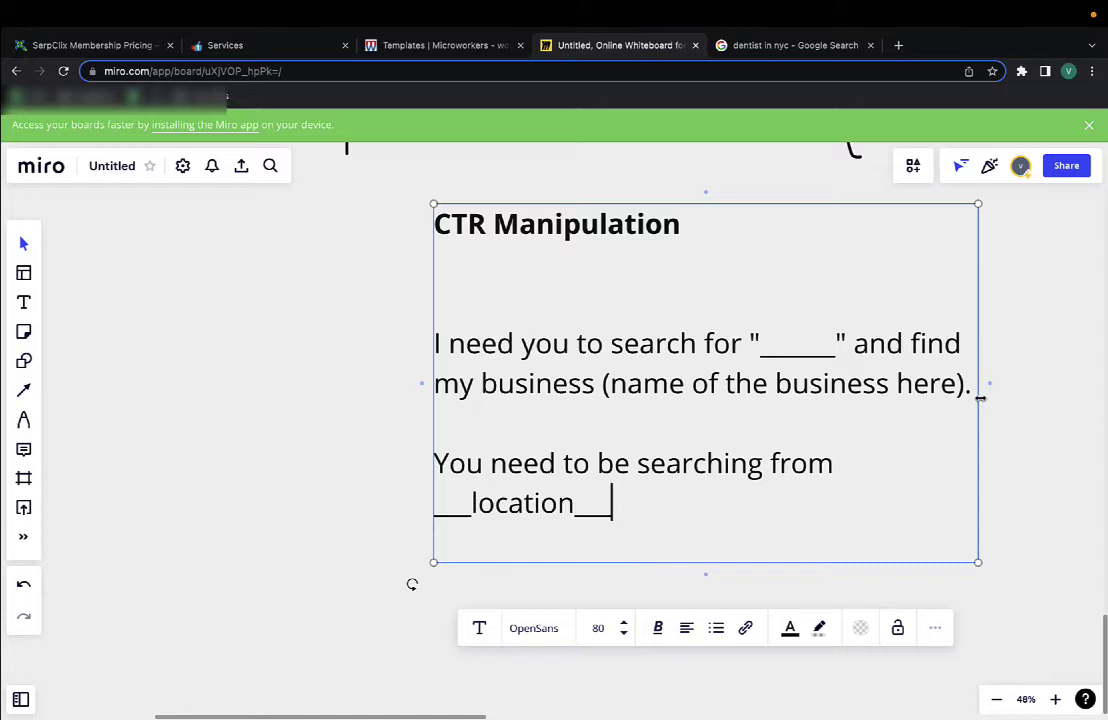
# Widen the text box so the location sentence fits on one line, and shift the box left on the board.
pyautogui.moveTo(979, 388); pyautogui.dragTo(1104, 388)
pyautogui.click(203, 477)
pyautogui.moveTo(512, 388); pyautogui.dragTo(267, 388)
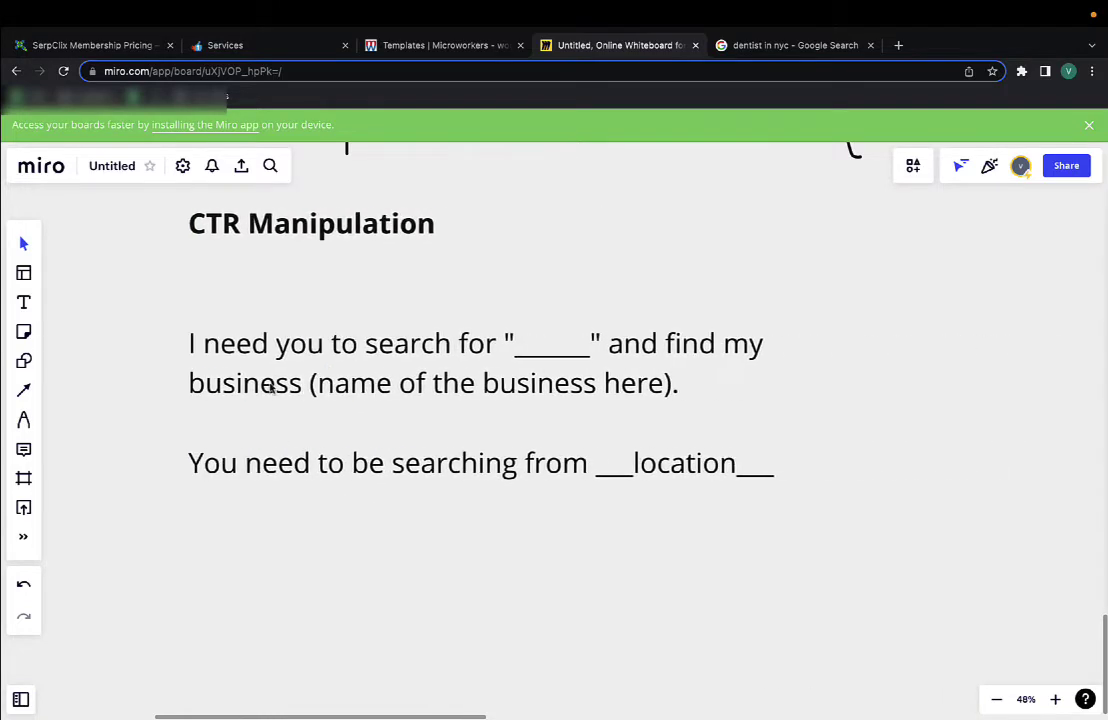
# Add the paragraph "You need to please use proxies." below the location line and finish editing the text.
pyautogui.doubleClick(762, 483)
pyautogui.press('Return')
pyautogui.press('Return')
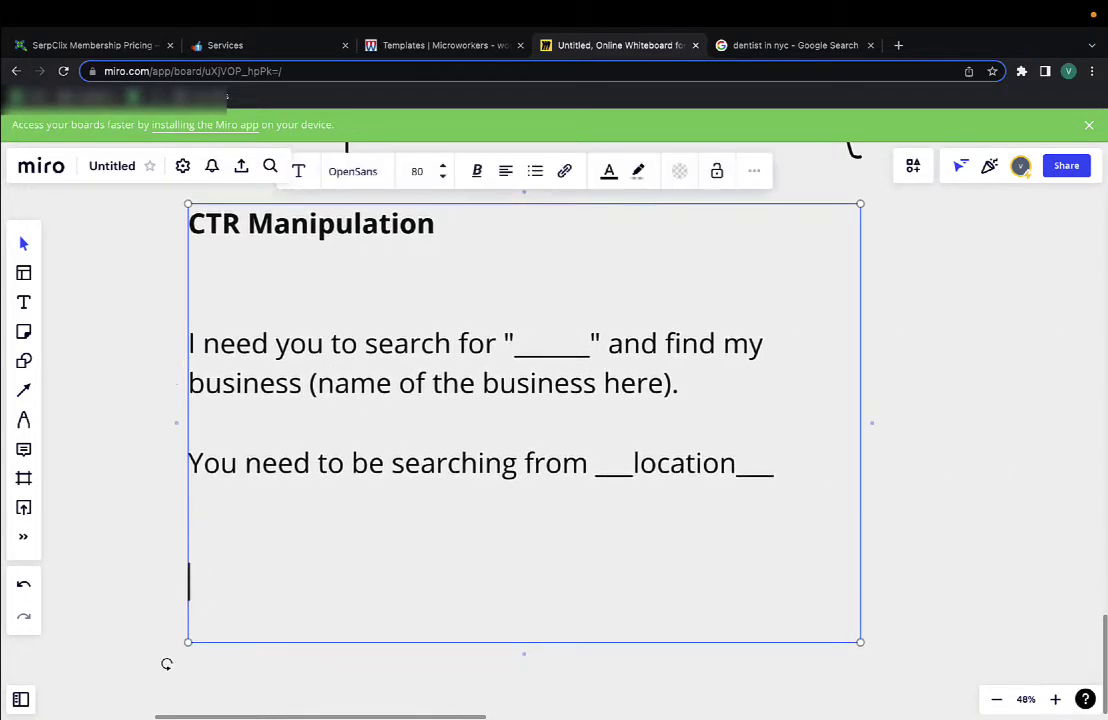
pyautogui.write('You need to please use ')
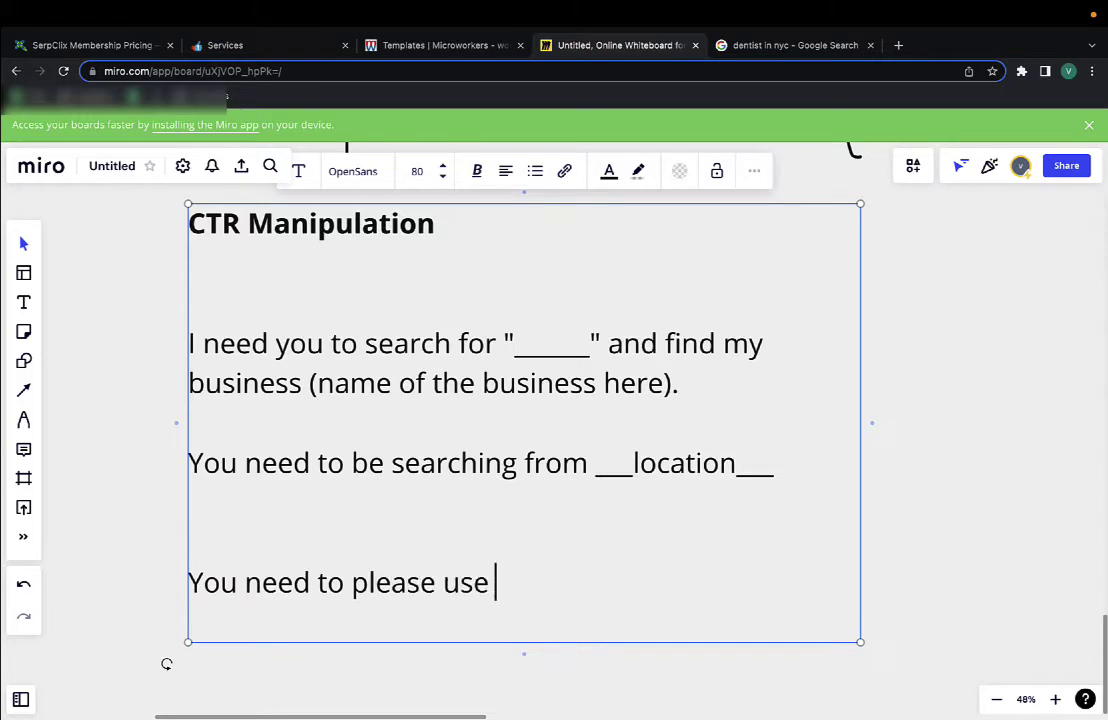
pyautogui.write('proxis')
pyautogui.press('BackSpace')
pyautogui.press('BackSpace')
pyautogui.write('u')
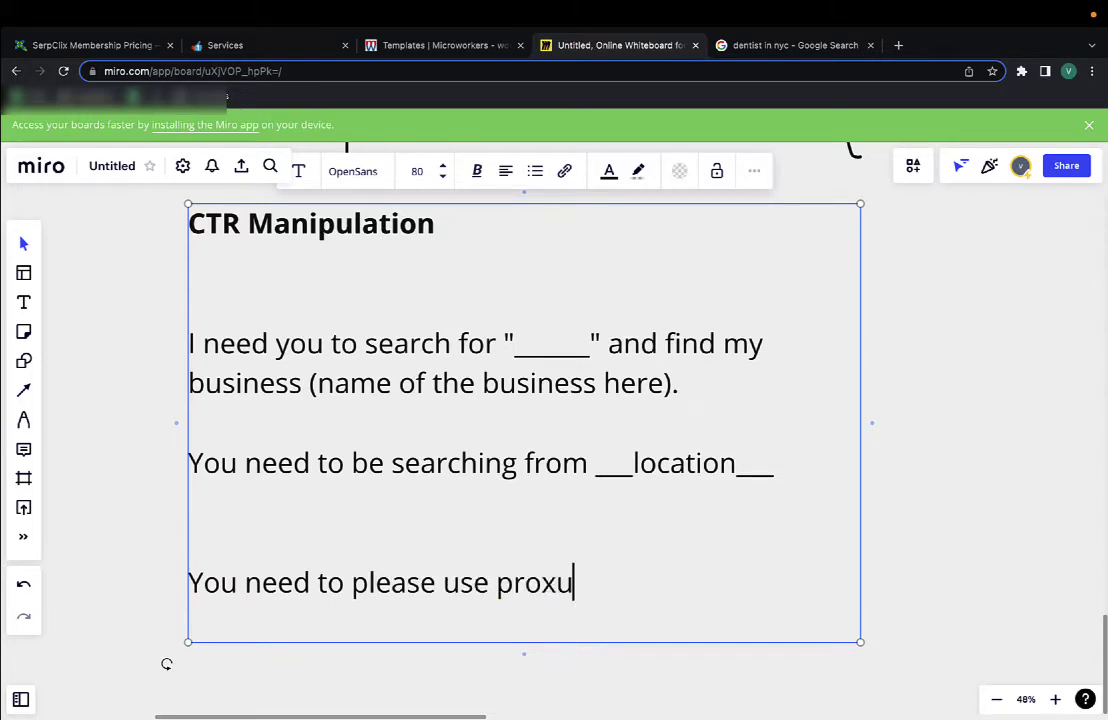
pyautogui.press('BackSpace')
pyautogui.write('ies.')
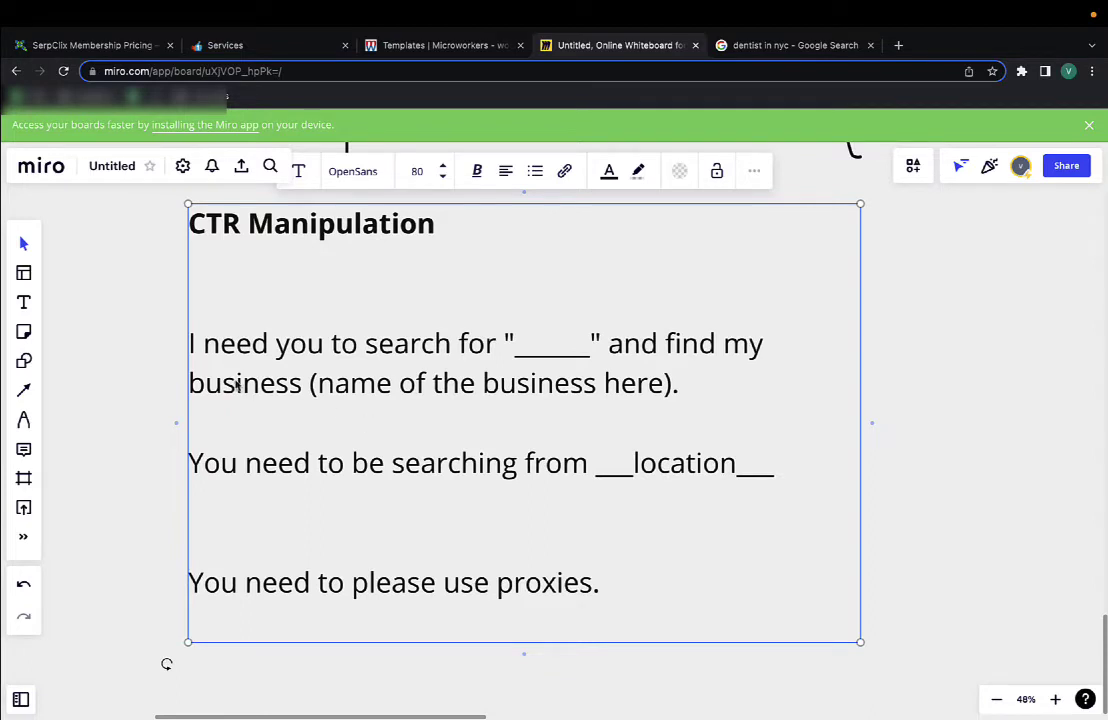
pyautogui.click(103, 324)
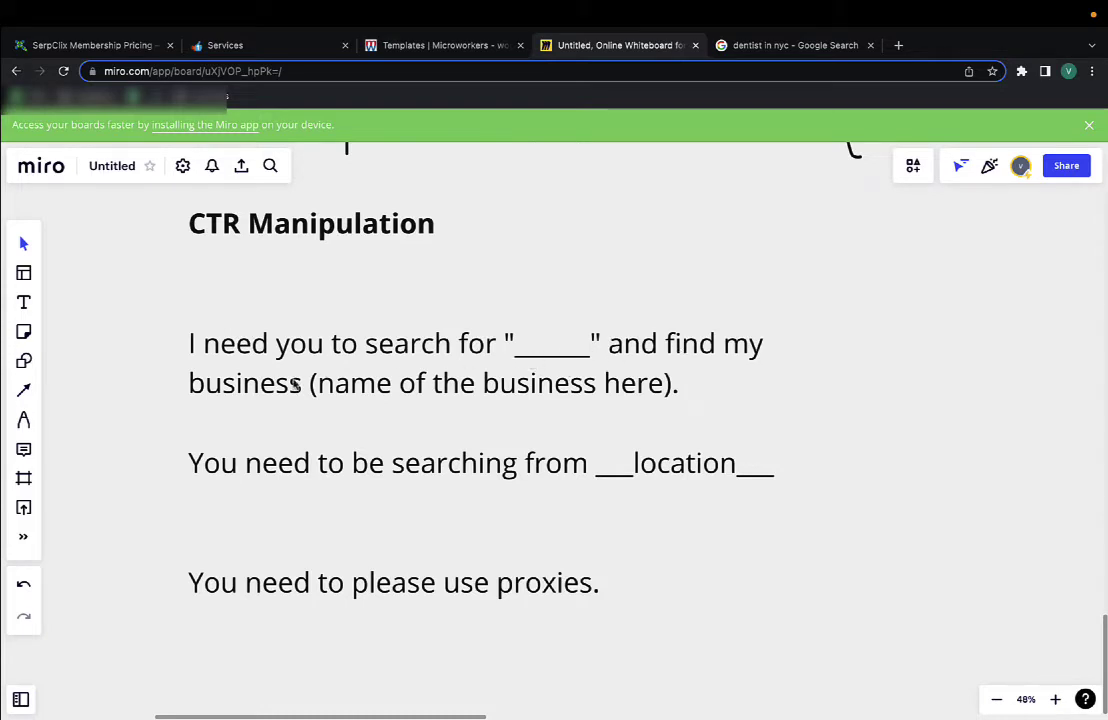
# End the location line with a period and insert "You click it and spend x amount of time there." as a paragraph below it.
pyautogui.doubleClick(614, 400)
pyautogui.click(717, 381)
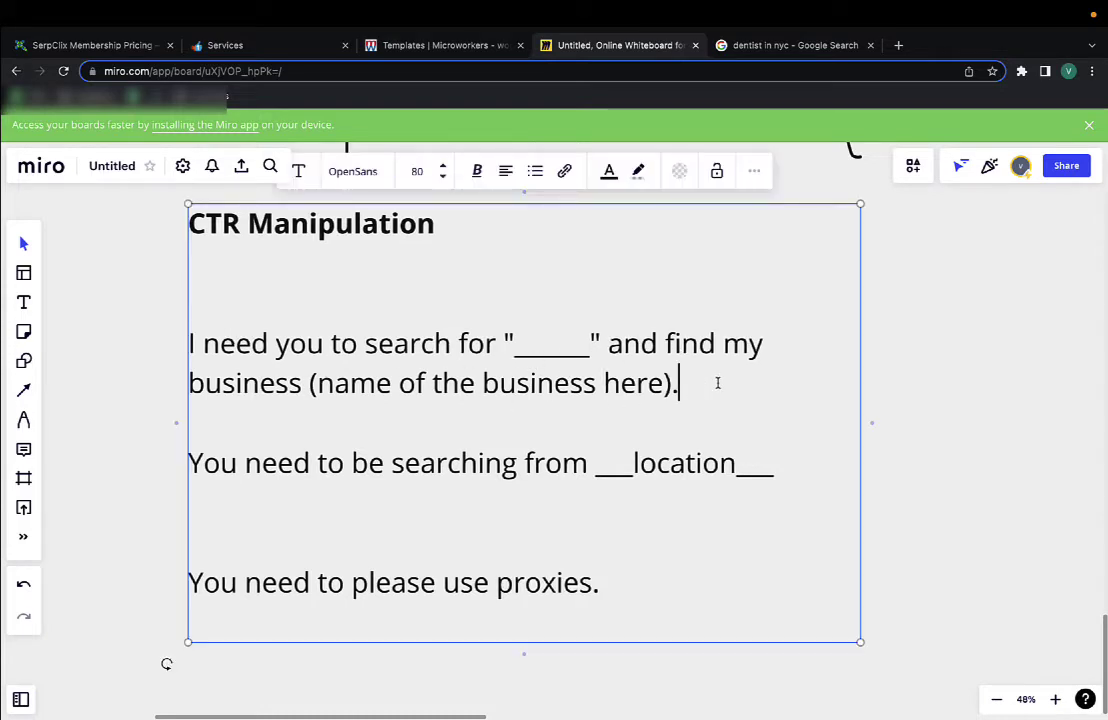
pyautogui.click(801, 457)
pyautogui.write('.')
pyautogui.press('Return')
pyautogui.press('Return')
pyautogui.write('You clic')
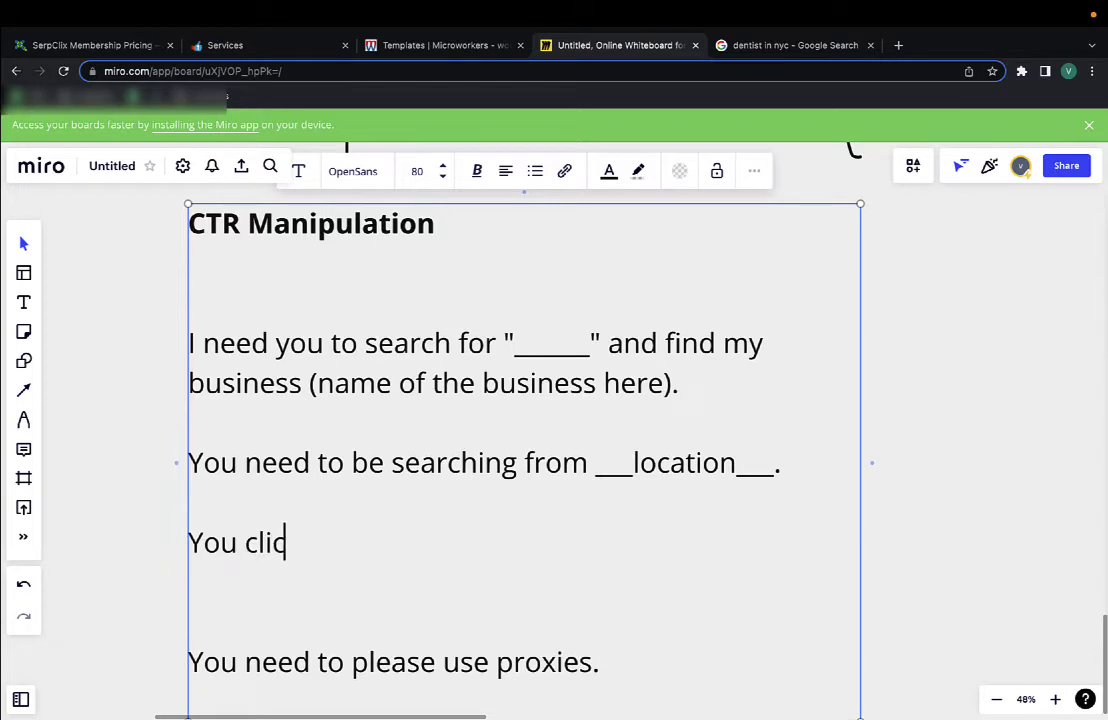
pyautogui.write('k it and spend ')
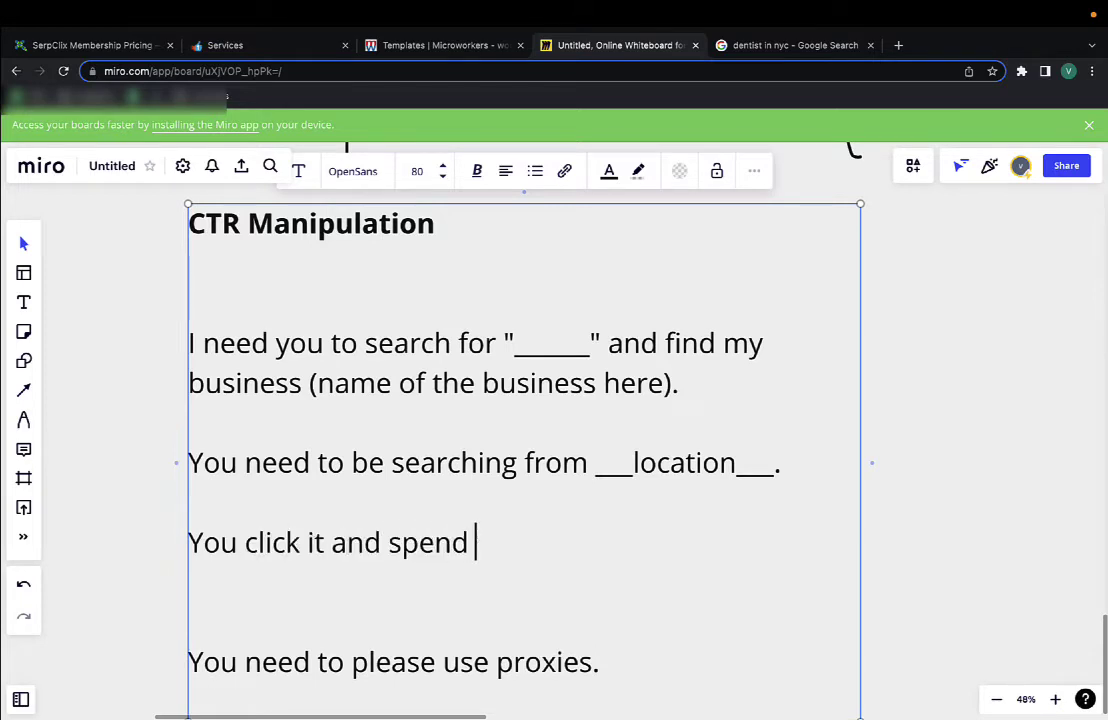
pyautogui.write('x amount of time there.')
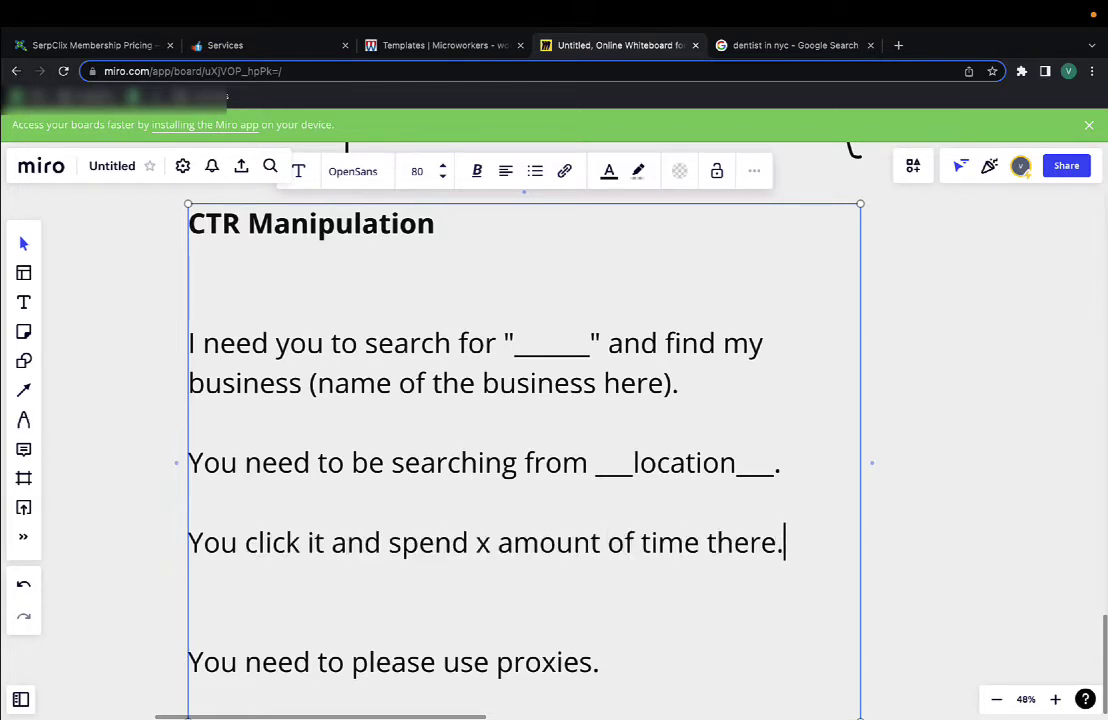
# Add the paragraph "And then close out of the site." below the time-spent line in the instructions text.
pyautogui.press('Return')
pyautogui.press('Return')
pyautogui.write('And teh')
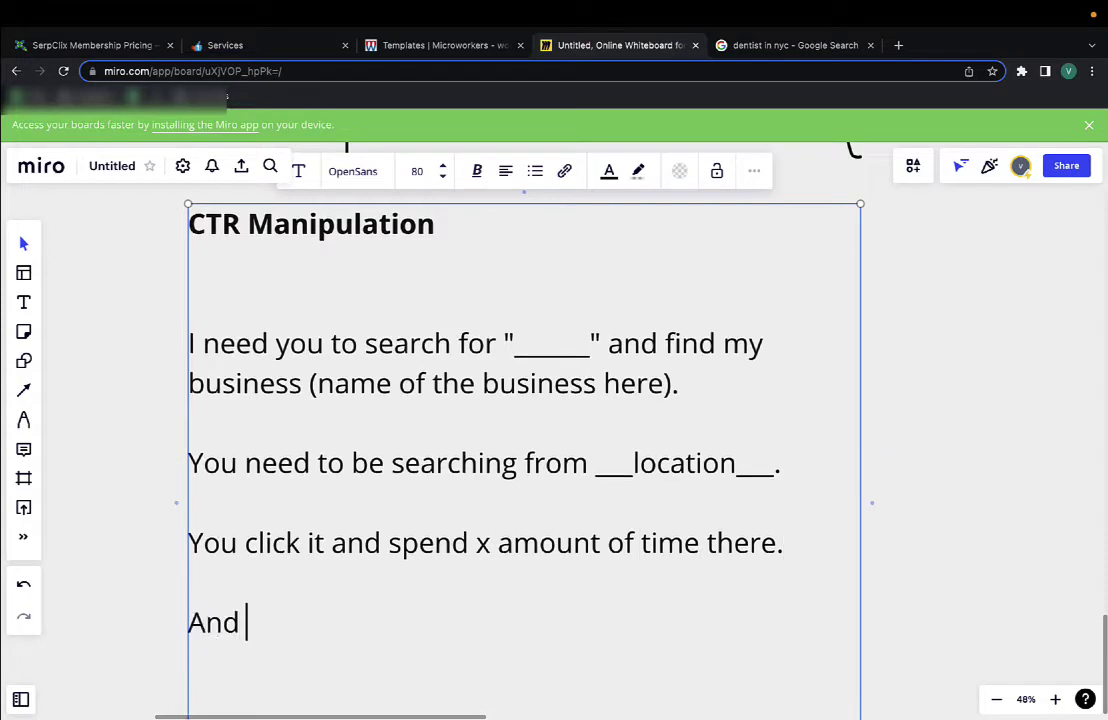
pyautogui.press('BackSpace')
pyautogui.press('BackSpace')
pyautogui.write('hen close o')
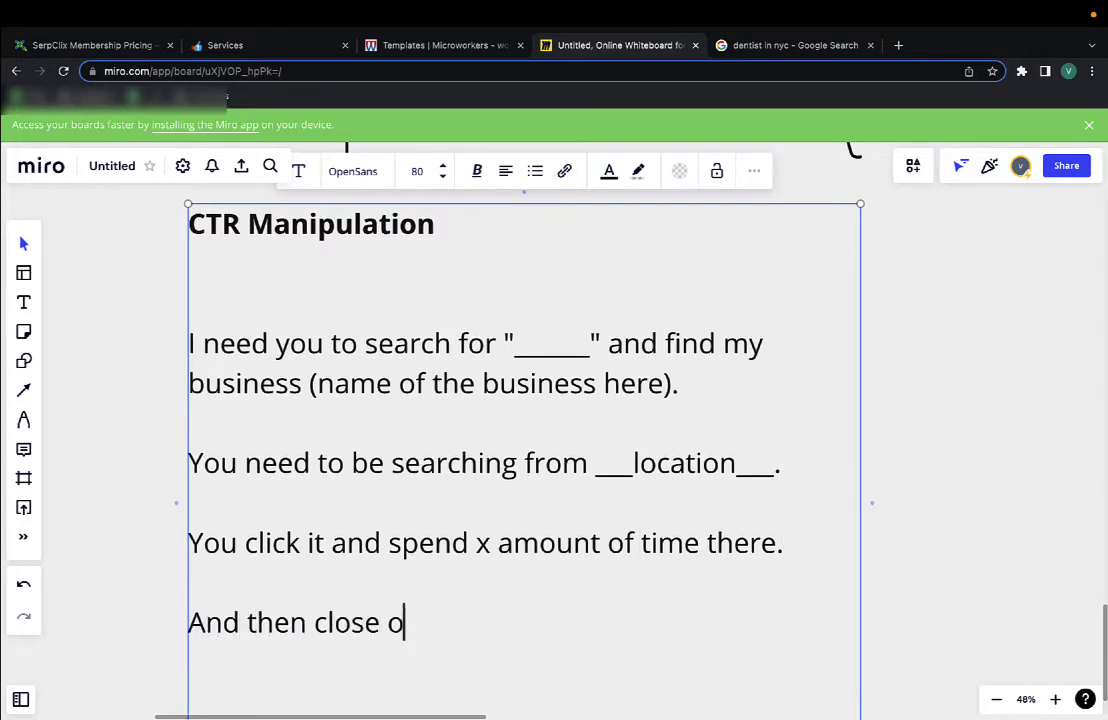
pyautogui.write('ut of the site.')
pyautogui.press('Return')
pyautogui.press('Return')
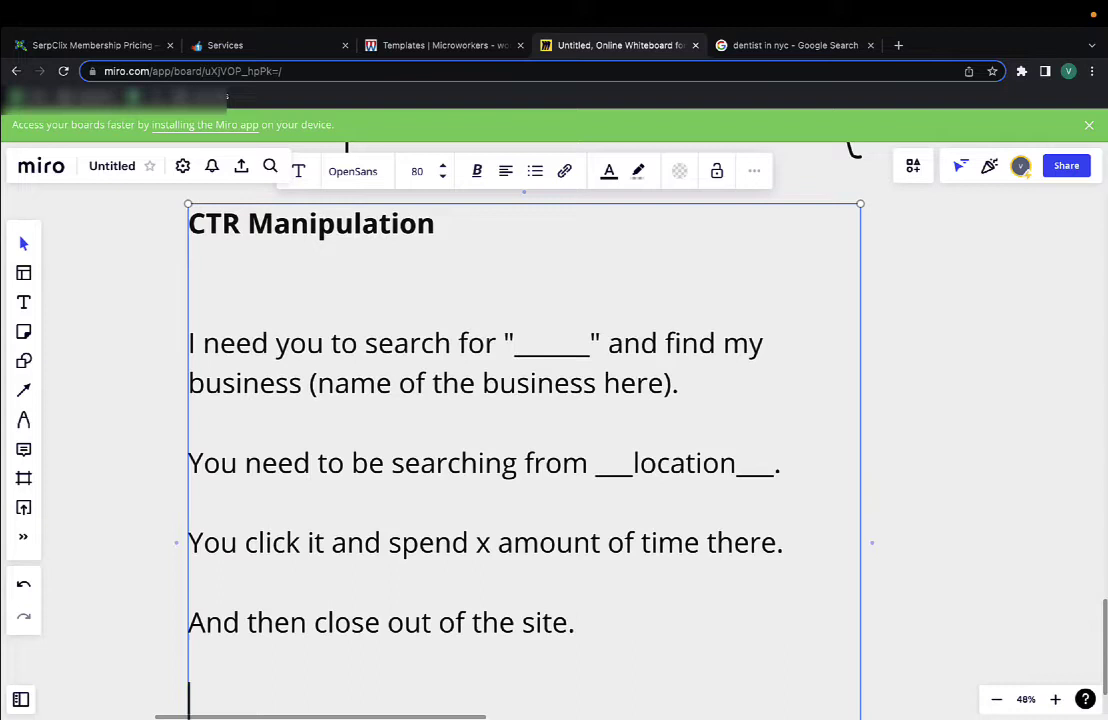
# Add the paragraph "I need 100 clicks per month, 3/4 clicks per day." below the line about closing the site.
pyautogui.write('I need a')
pyautogui.press('BackSpace')
pyautogui.write('100')
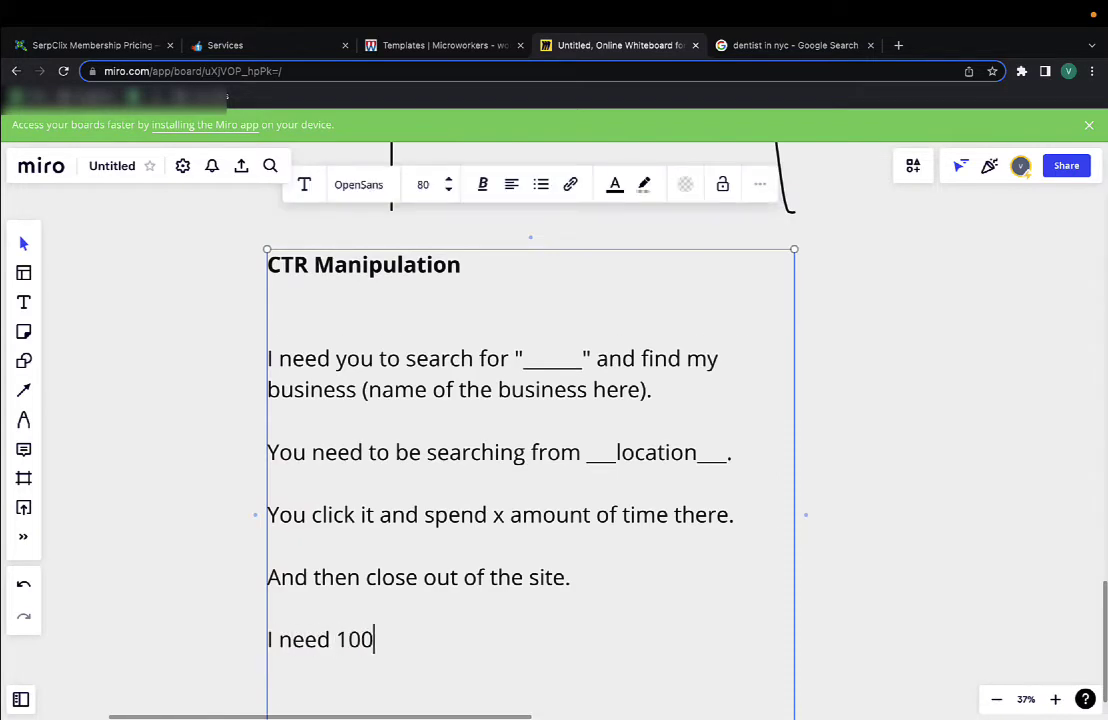
pyautogui.write(' clicks per month, ')
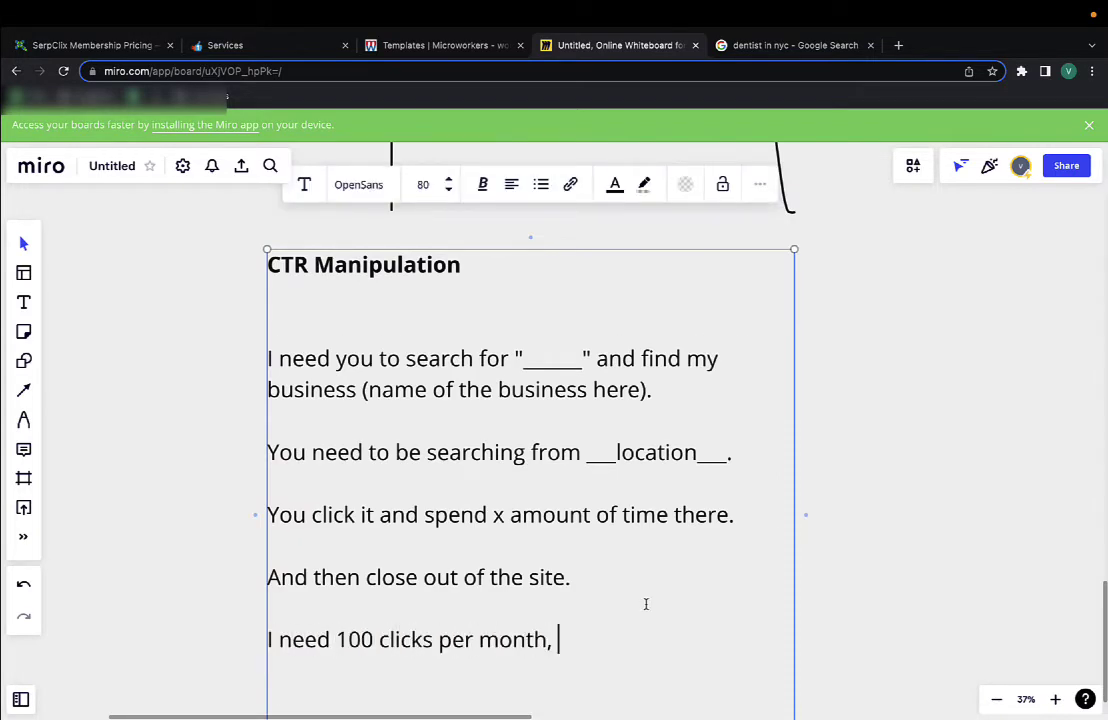
pyautogui.write('4')
pyautogui.write('/4 cl')
pyautogui.press('BackSpace')
pyautogui.press('BackSpace')
pyautogui.write('clicks per day.')
pyautogui.press('Return')
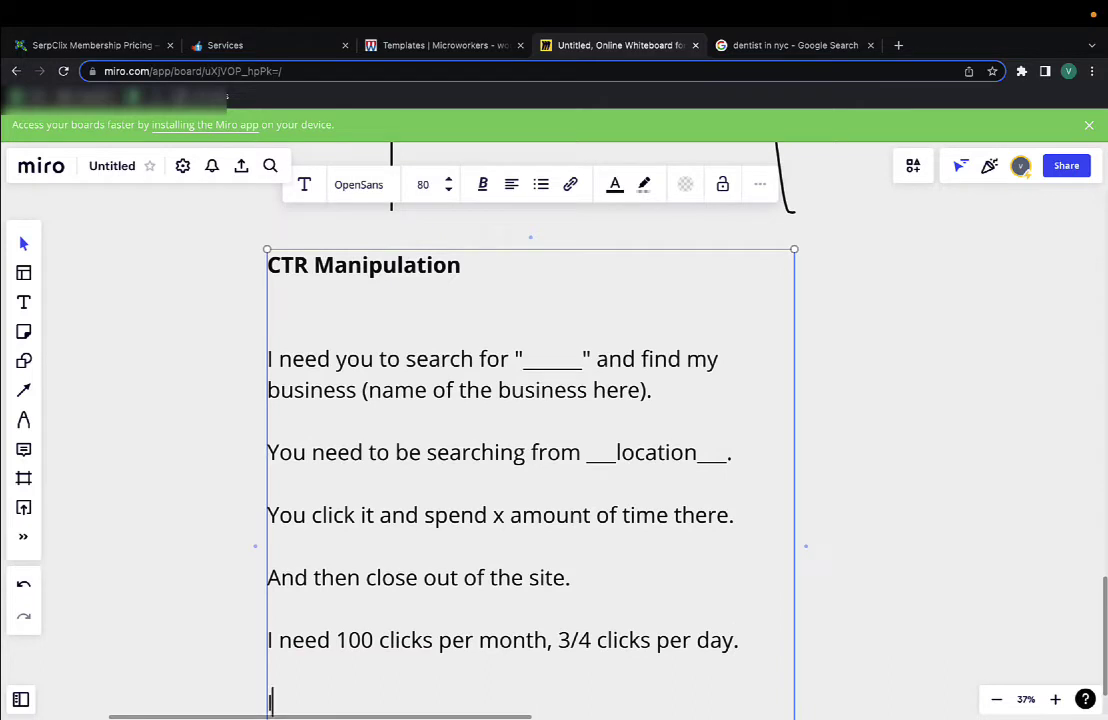
# Add the paragraph "I'd prefer the time and the timezoen to be GMT" below the click quota and finish editing the text.
pyautogui.write("I'd prefer the ")
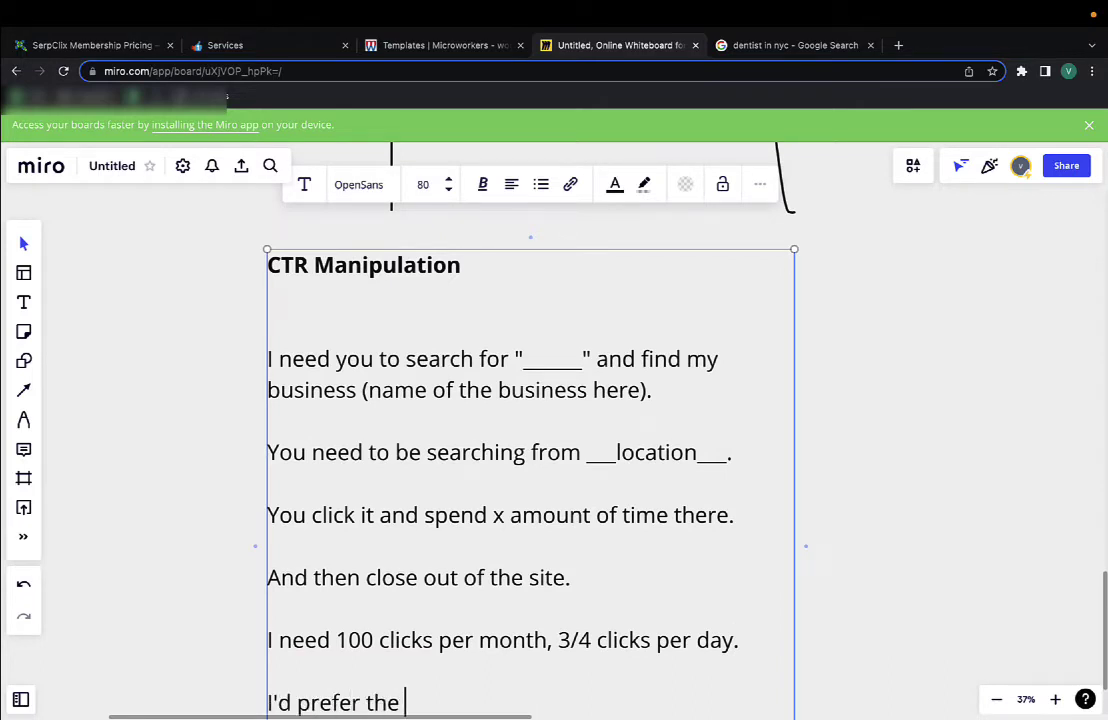
pyautogui.write('time')
pyautogui.press('BackSpace')
pyautogui.write('e and')
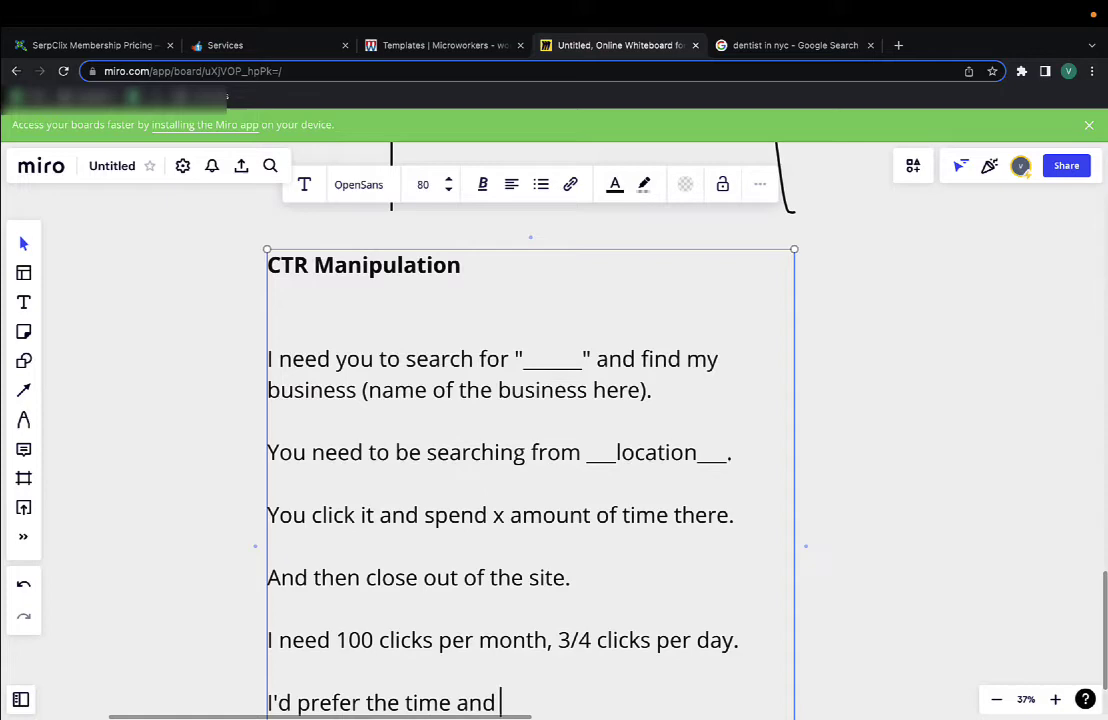
pyautogui.write(' the timezo')
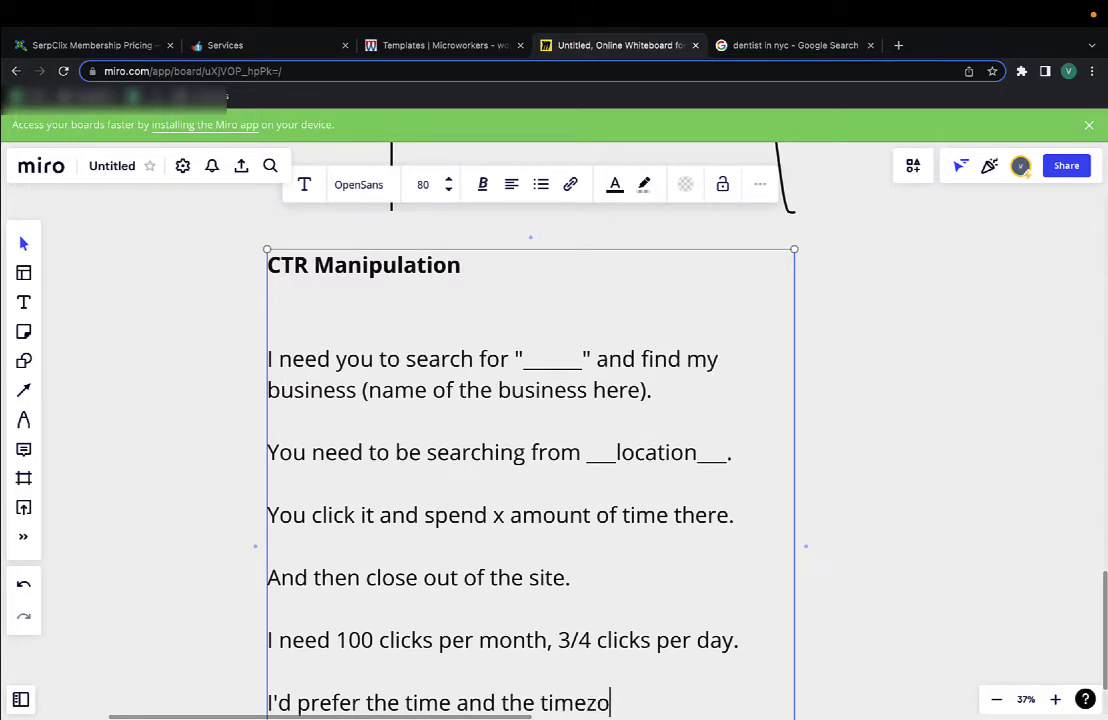
pyautogui.write('en to be GMT')
pyautogui.press('Return')
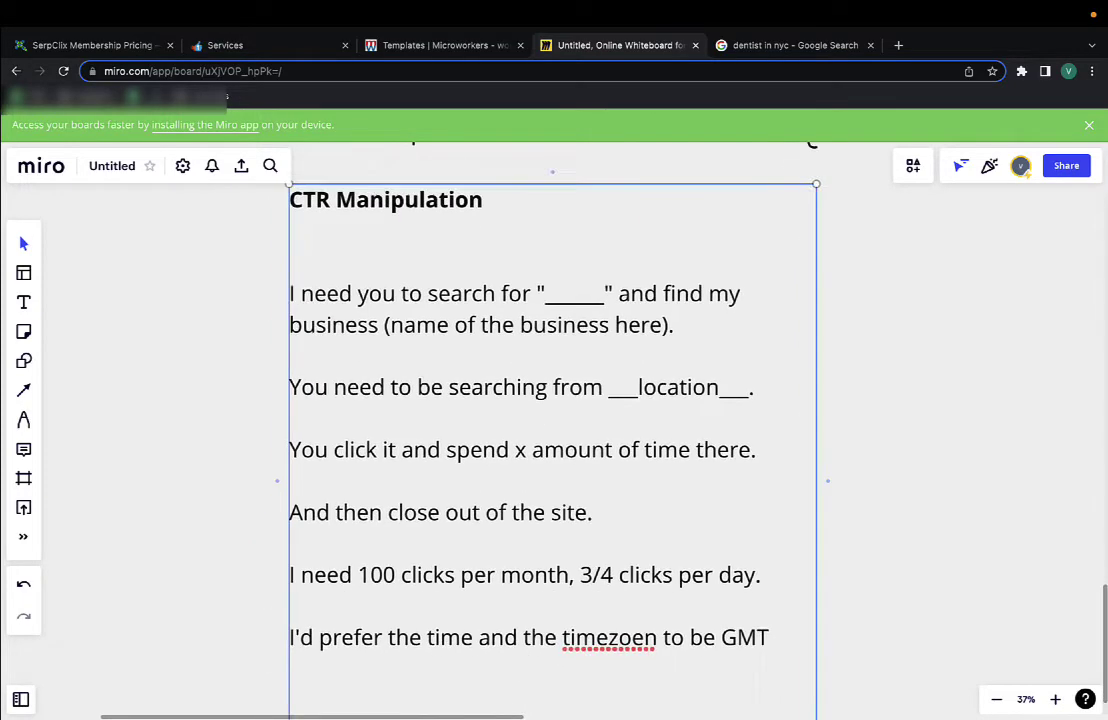
pyautogui.scroll(-2, 848, 571)
pyautogui.click(908, 566)
pyautogui.scroll(-2, 908, 568)
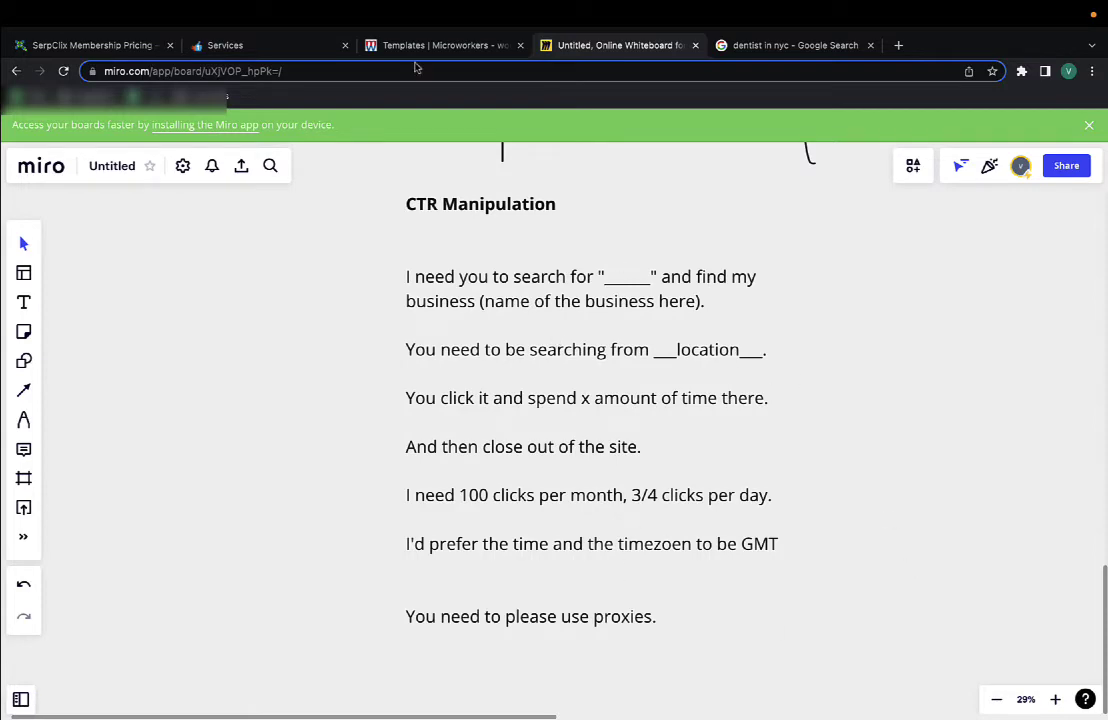
# Look over the Microworkers templates page and switch to the SerpClix pricing page.
pyautogui.click(411, 47)
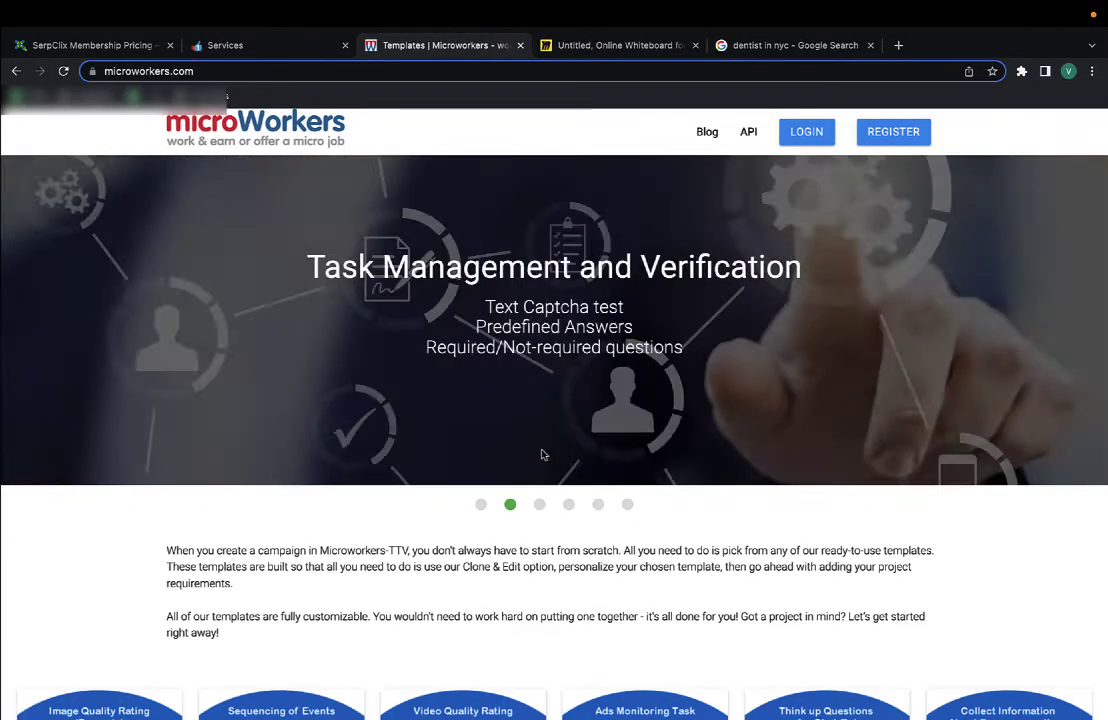
pyautogui.scroll(-1, 542, 455)
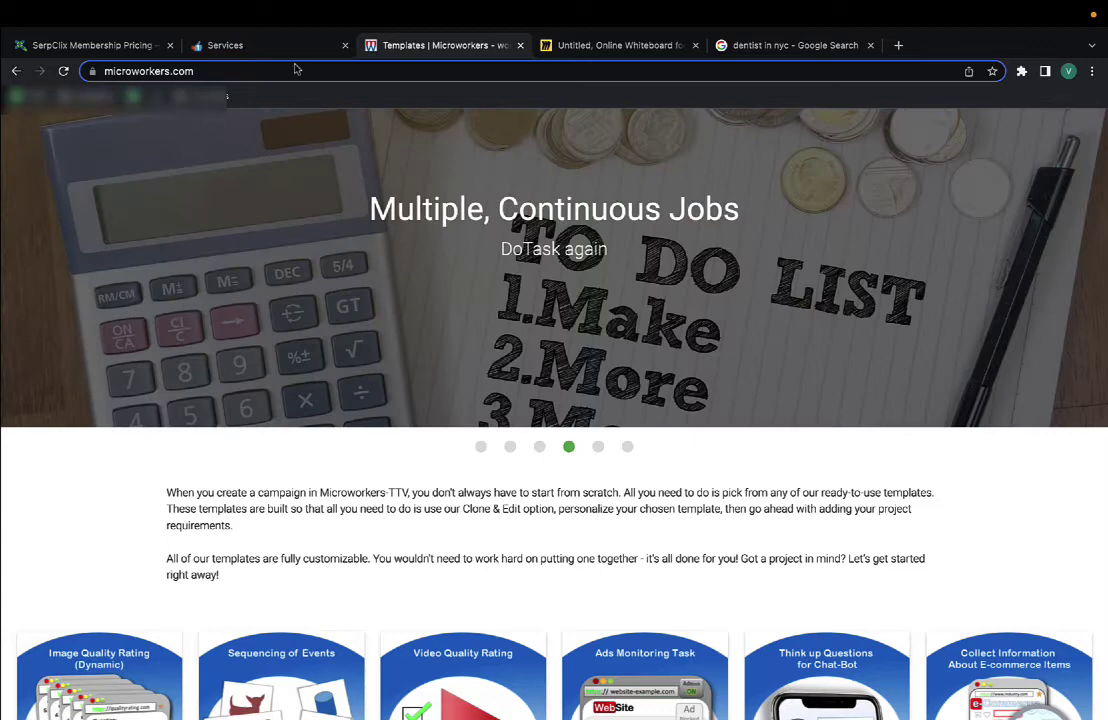
pyautogui.click(140, 45)
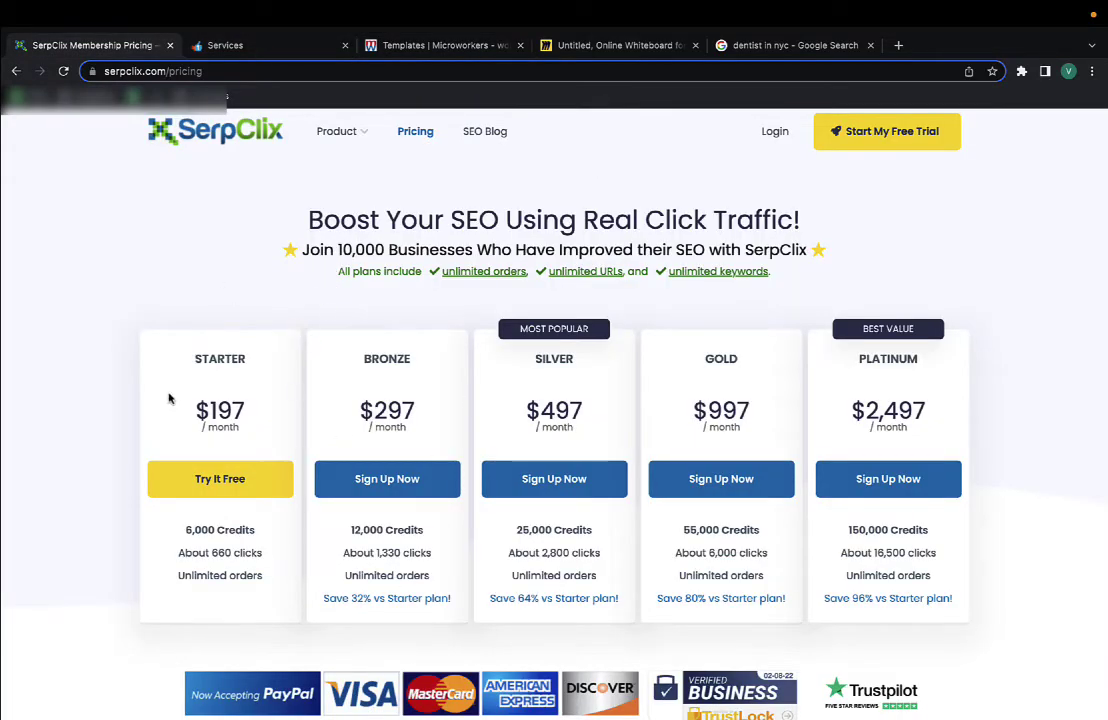
# Switch to the JustAnotherPanel services page, clear its service search and search the list for "GOOGLE".
pyautogui.hotkey('ctrl', 'Tab')
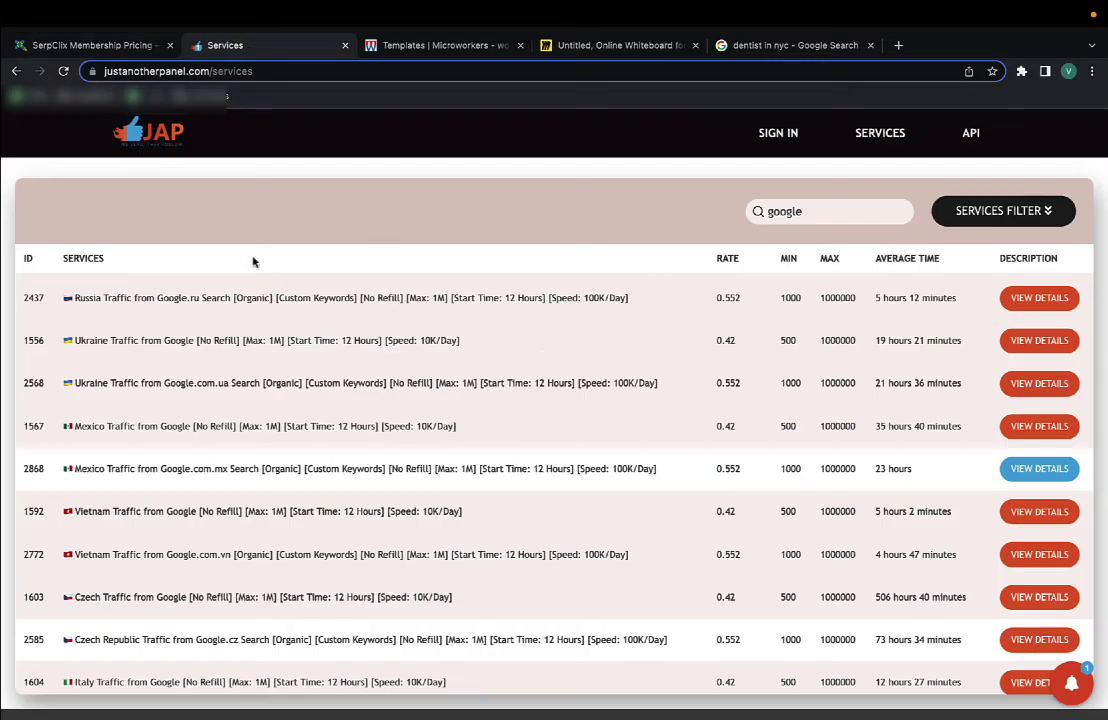
pyautogui.click(873, 212)
pyautogui.hotkey('ctrl', 'a')
pyautogui.press('BackSpace')
pyautogui.hotkey('ctrl', 'Tab')
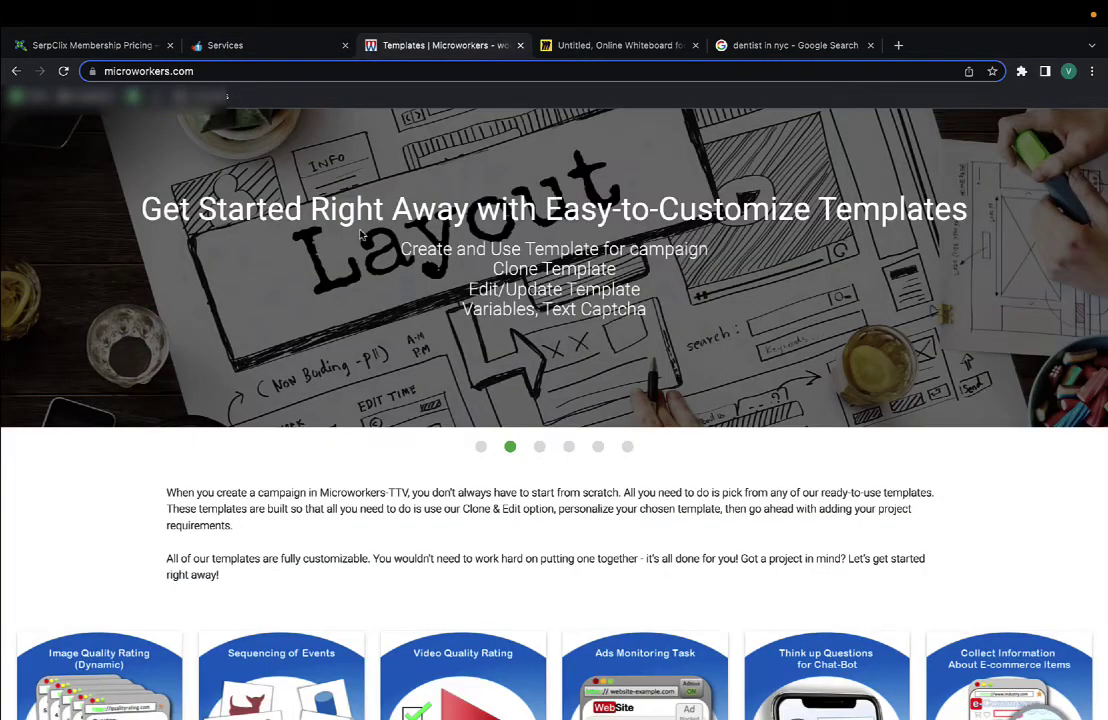
pyautogui.click(289, 47)
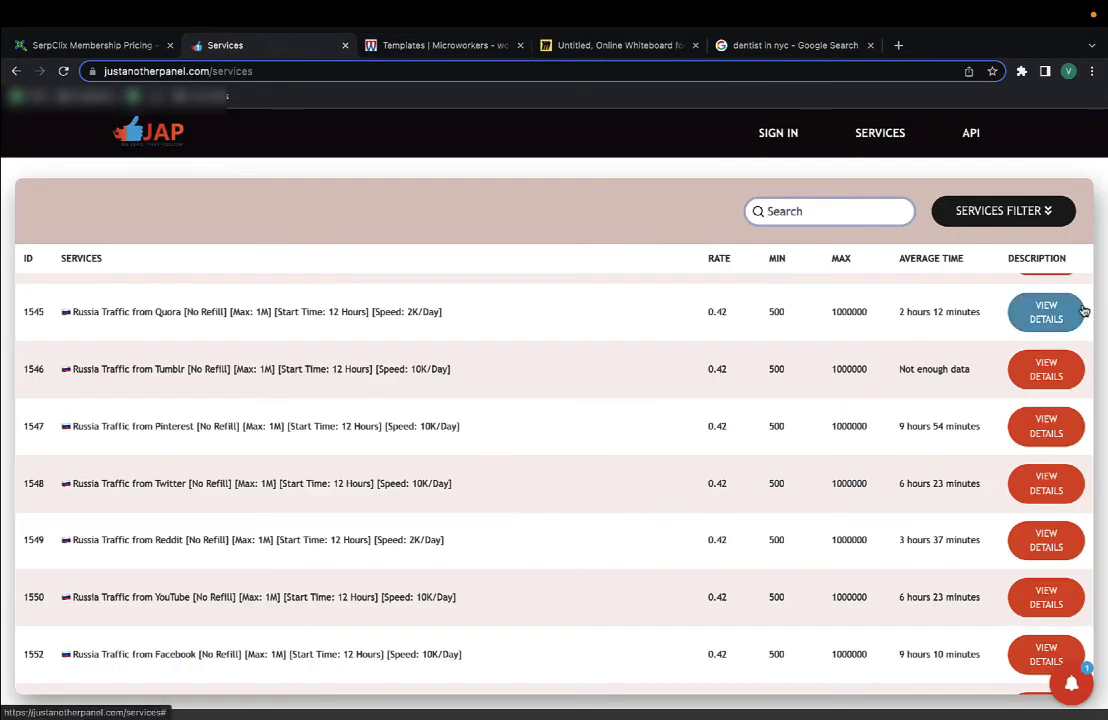
pyautogui.click(780, 212)
pyautogui.write('GOOGLE')
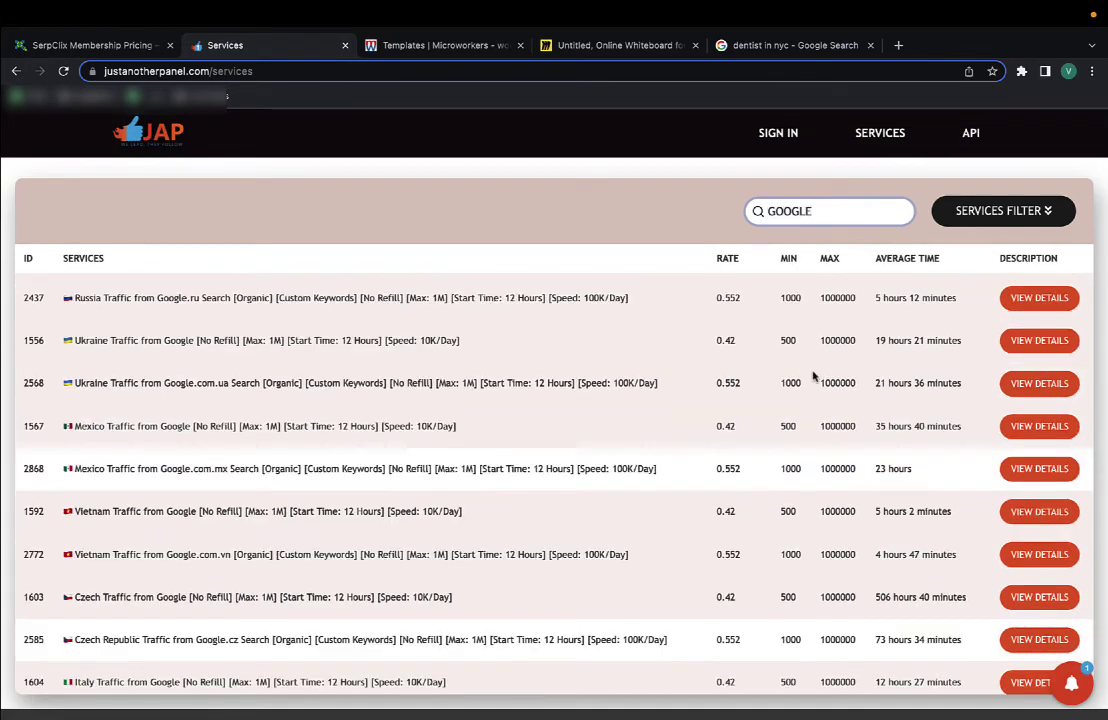
# View the details of the Portugal Traffic from Google.pt Search service with custom keywords and close them.
pyautogui.scroll(-15, 813, 376)
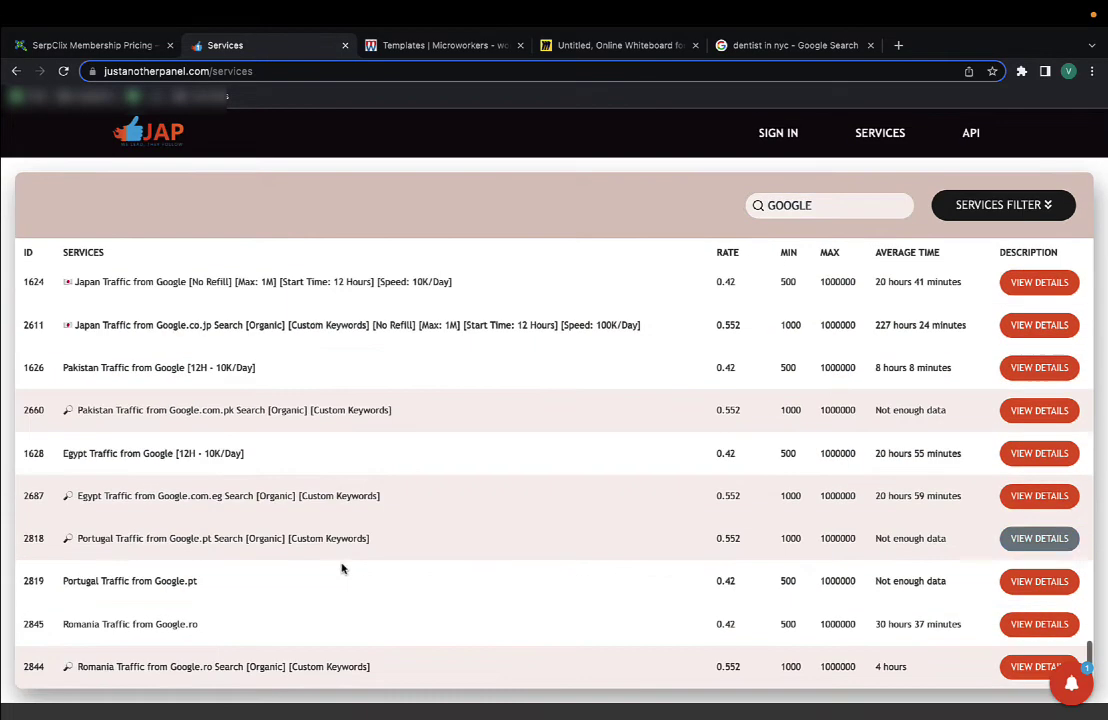
pyautogui.click(1039, 538)
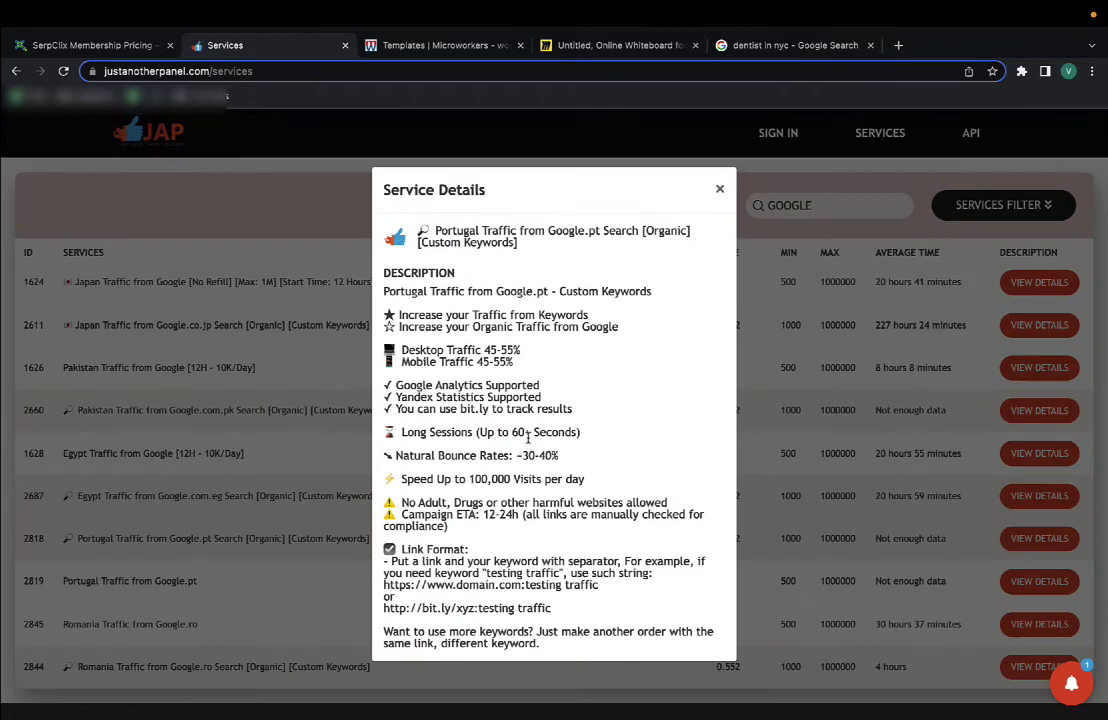
pyautogui.click(770, 394)
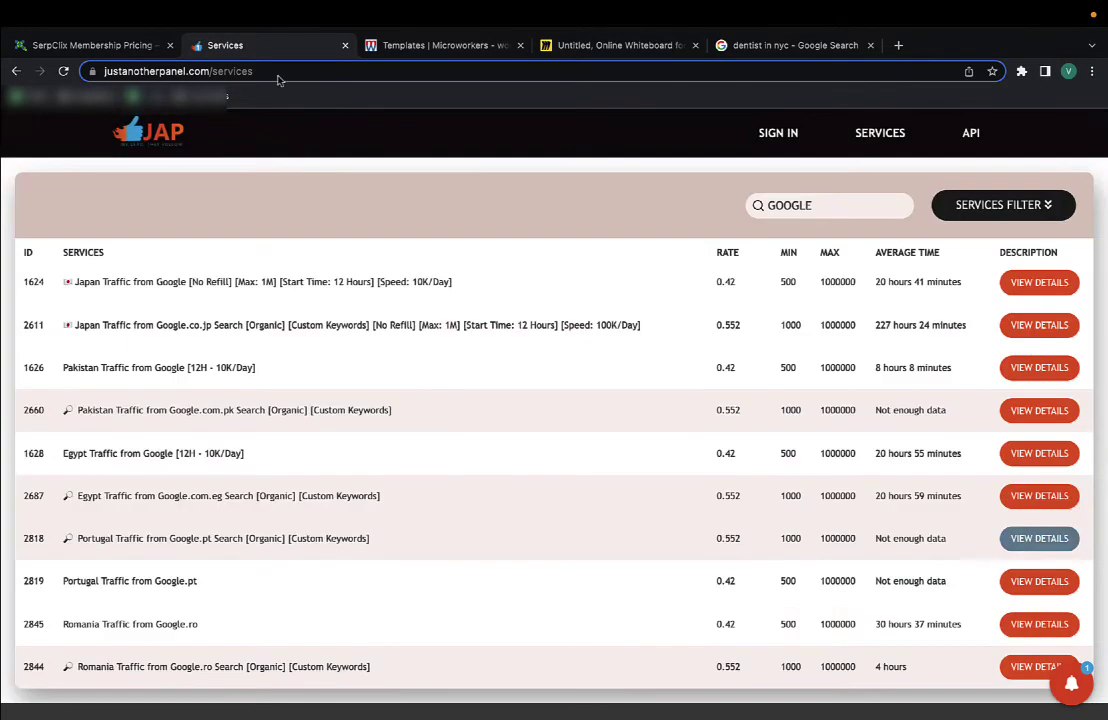
# Revisit the SerpClix pricing and Microworkers pages, and review the worker instructions on the Miro board.
pyautogui.click(90, 45)
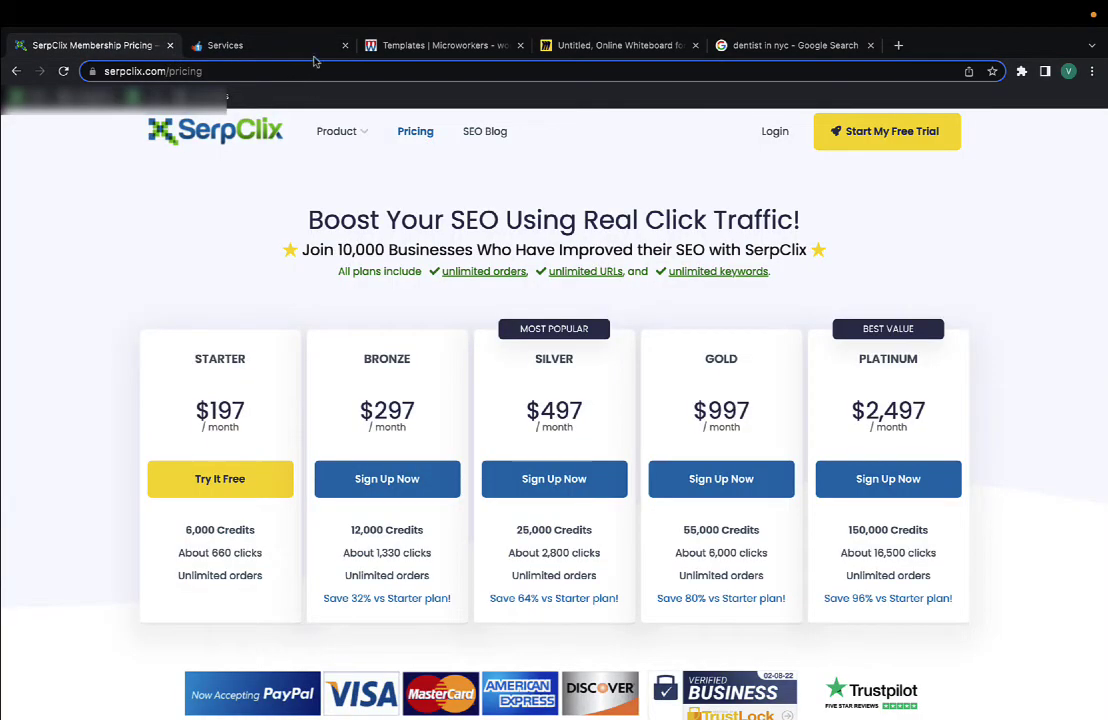
pyautogui.click(400, 46)
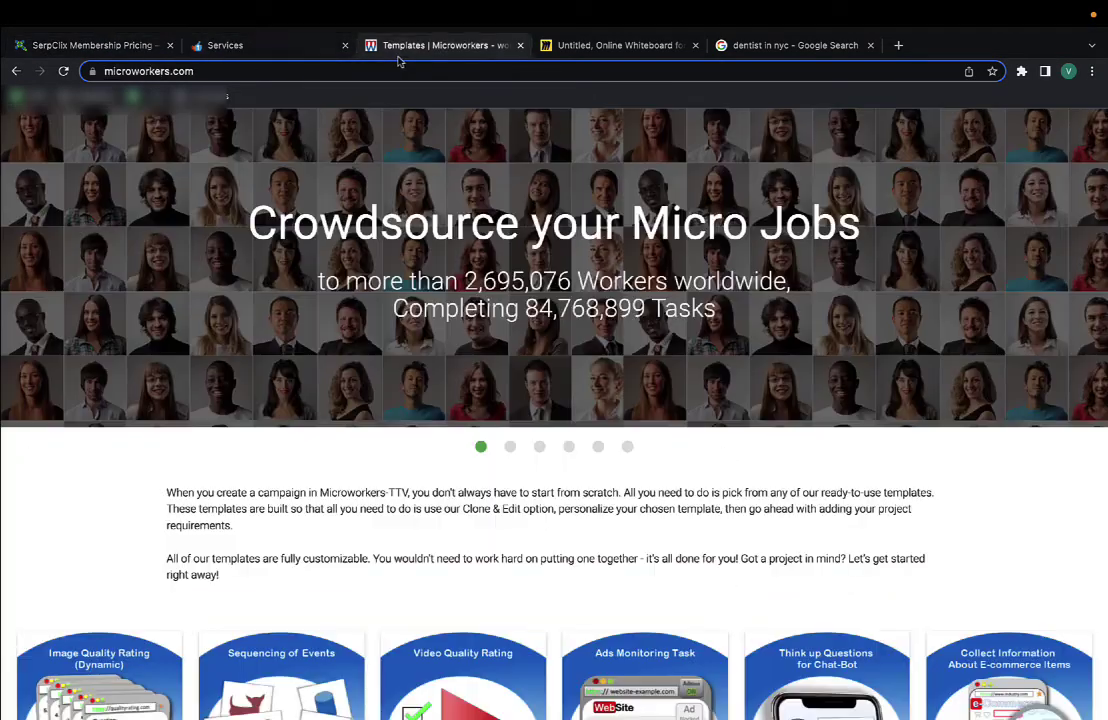
pyautogui.click(614, 54)
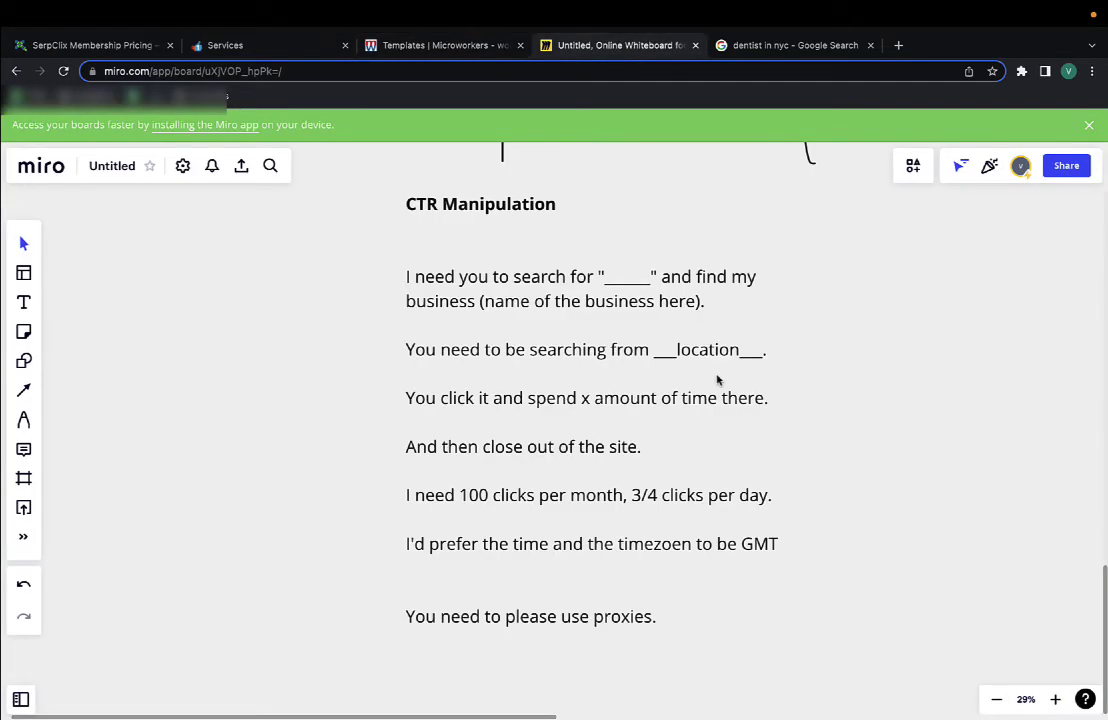
pyautogui.scroll(1, 717, 380)
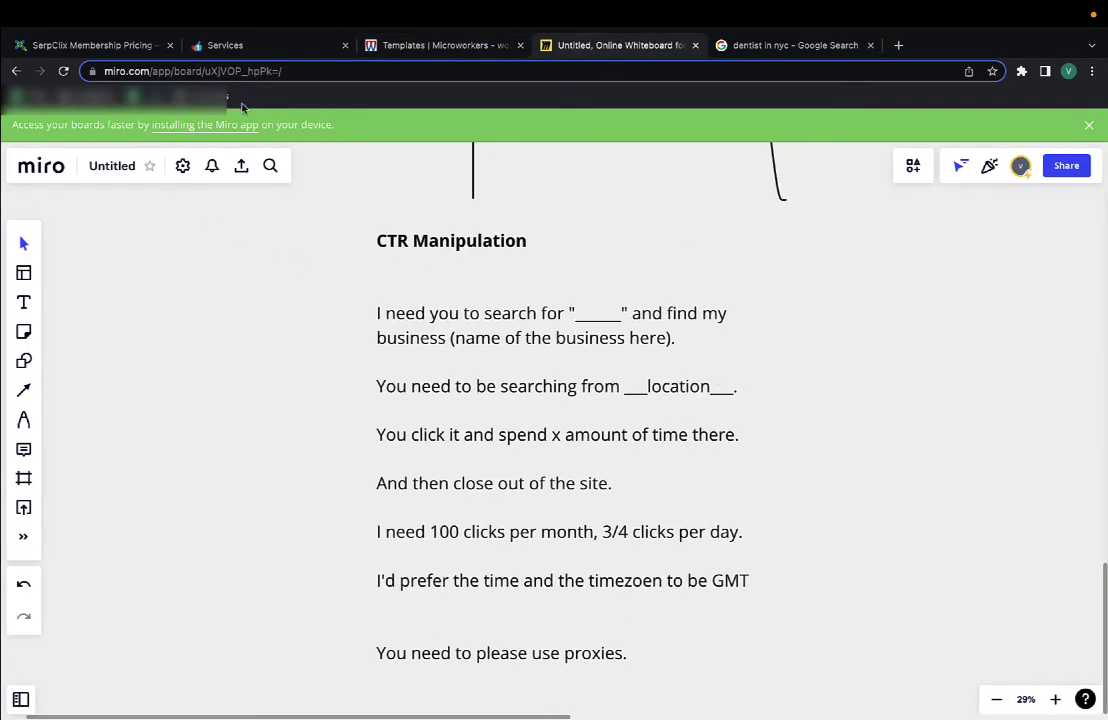
pyautogui.click(409, 49)
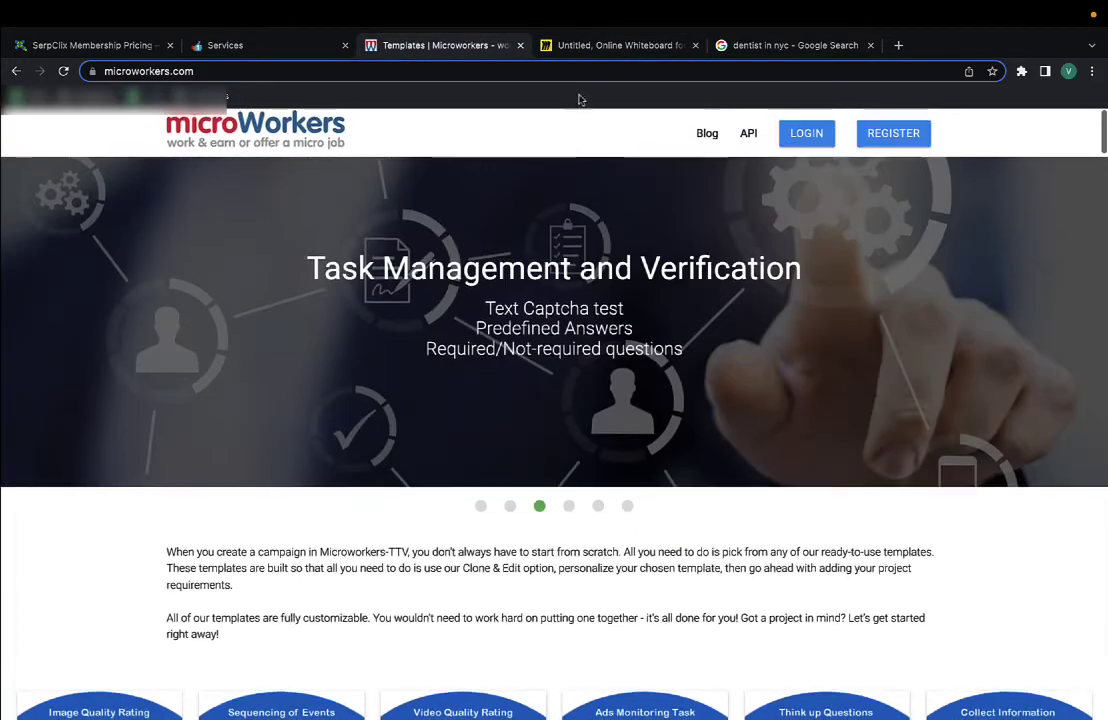
pyautogui.click(589, 53)
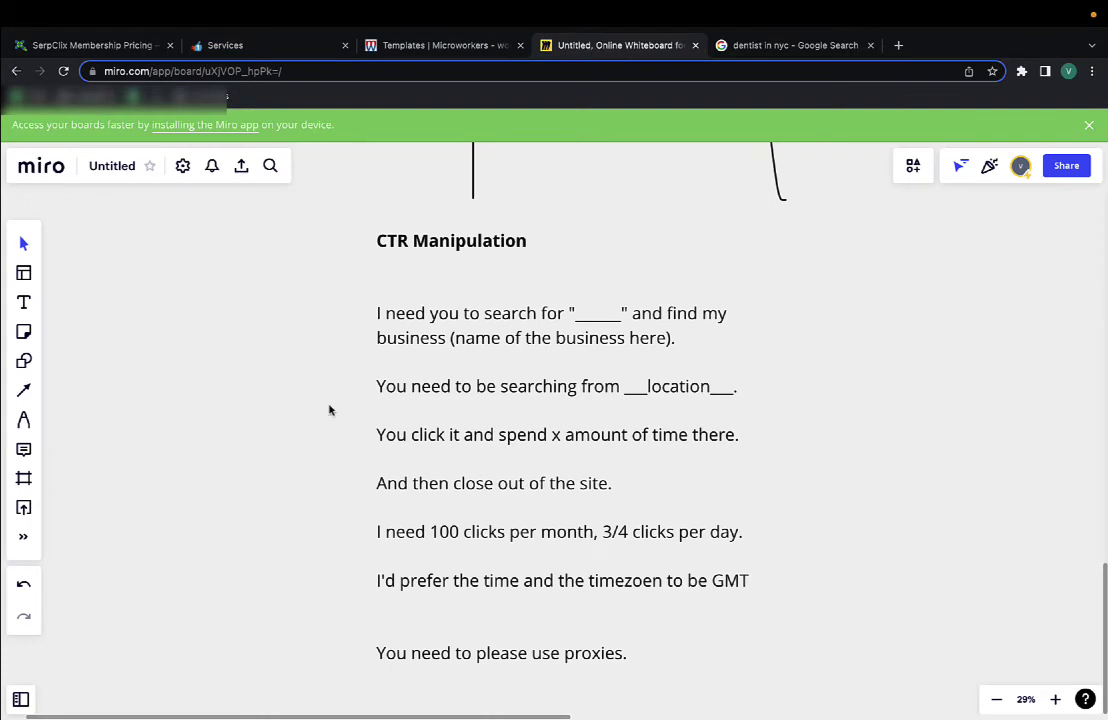
# Draw a black pen arrow pointing at the end of the "You need to be searching from ___location___." line.
pyautogui.click(24, 419)
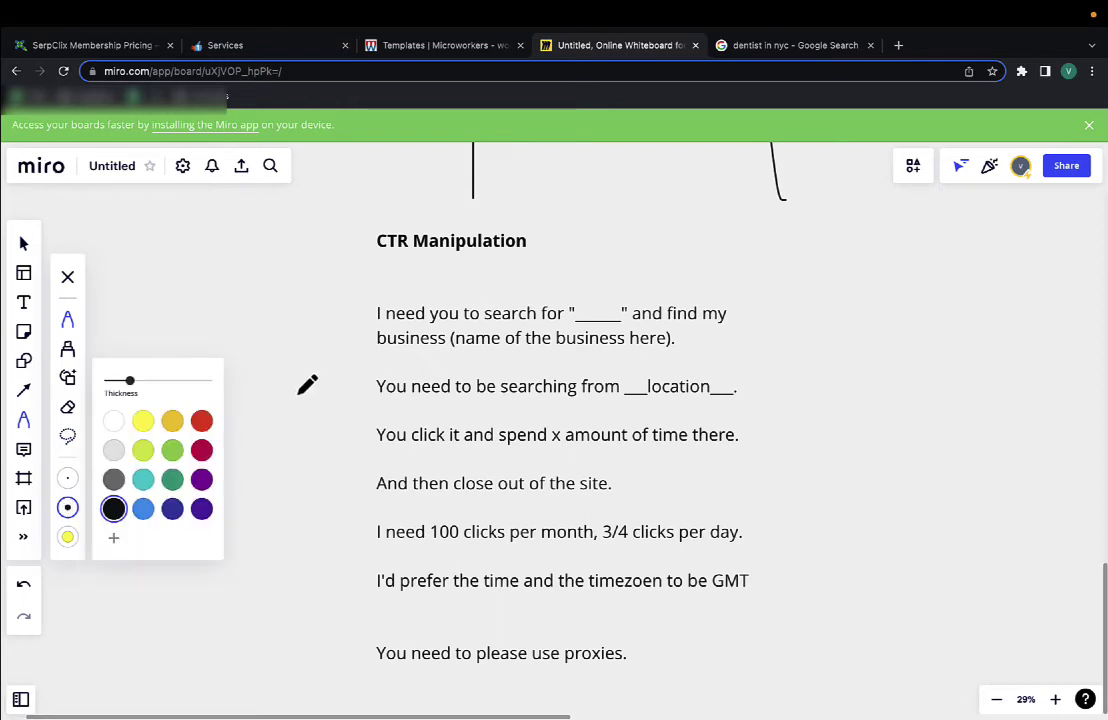
pyautogui.click(299, 393)
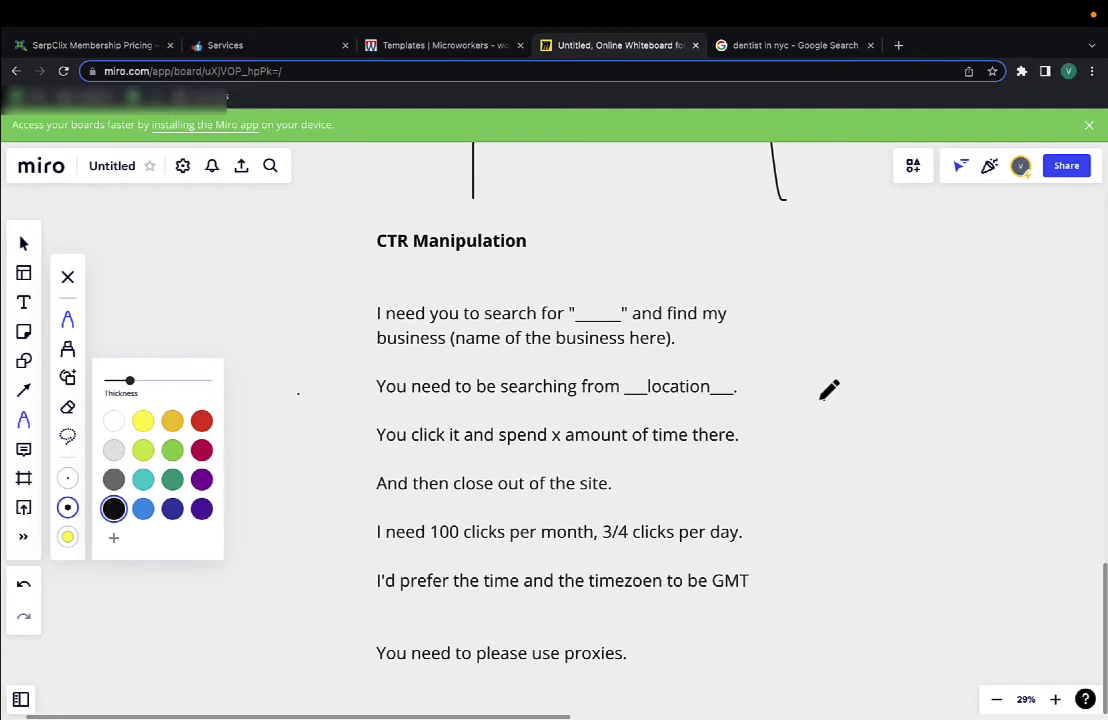
pyautogui.moveTo(822, 398); pyautogui.dragTo(741, 403)
pyautogui.moveTo(741, 405)
pyautogui.mouseDown()
pyautogui.moveTo(734, 399)
pyautogui.moveTo(745, 404)
pyautogui.mouseUp()
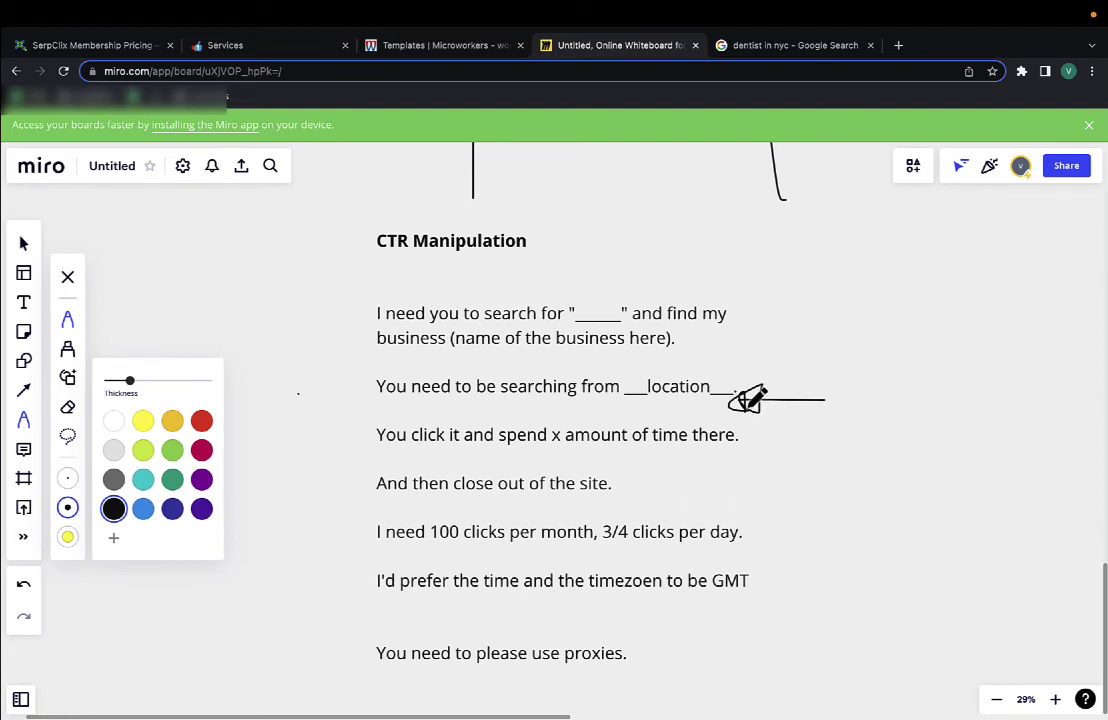
# Underline the words "You need to be searching from" with a black pen stroke.
pyautogui.moveTo(383, 400); pyautogui.dragTo(645, 400)
pyautogui.hotkey('ctrl', 'z')
pyautogui.moveTo(392, 396); pyautogui.dragTo(650, 396)
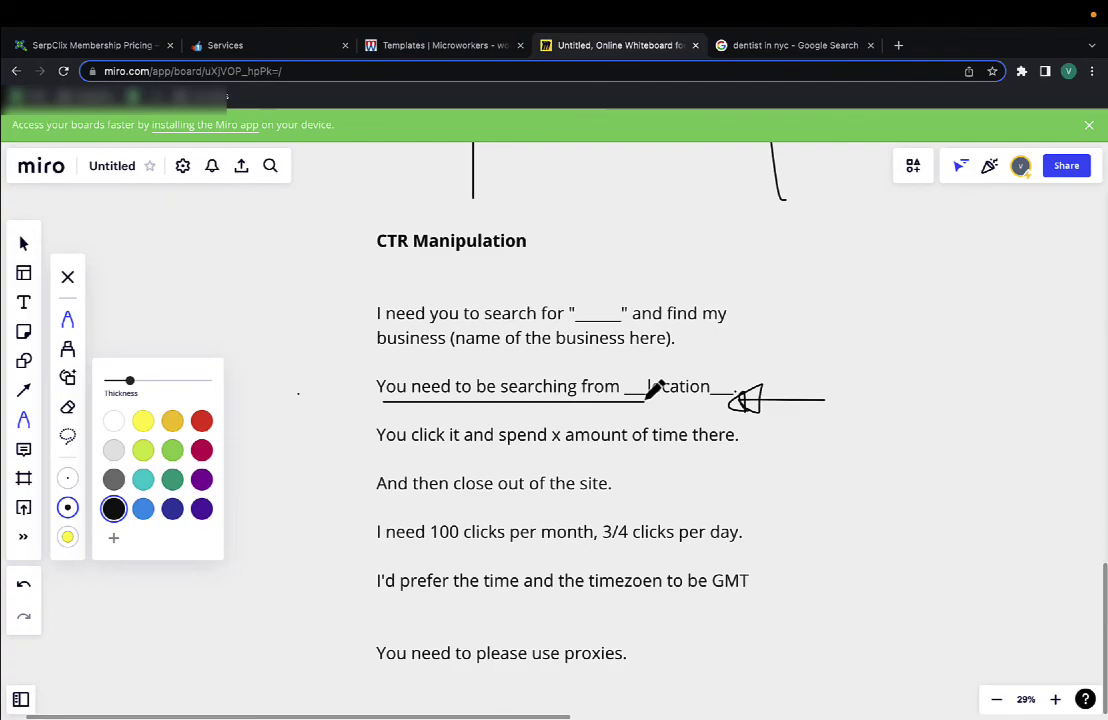
# Examine the CTR Manipulation sketch and the organic and map listings in the "dentist in nyc" Google results, returning to the Miro board.
pyautogui.scroll(-3, 650, 395)
pyautogui.scroll(5, 650, 395)
pyautogui.scroll(4, 648, 396)
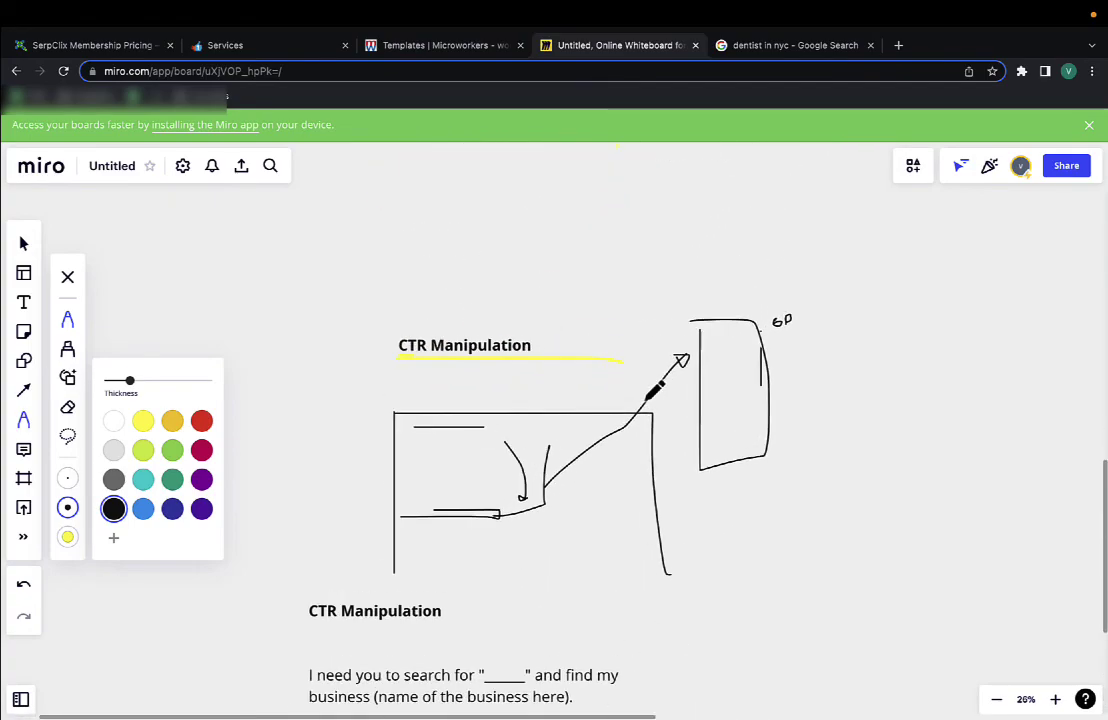
pyautogui.click(800, 50)
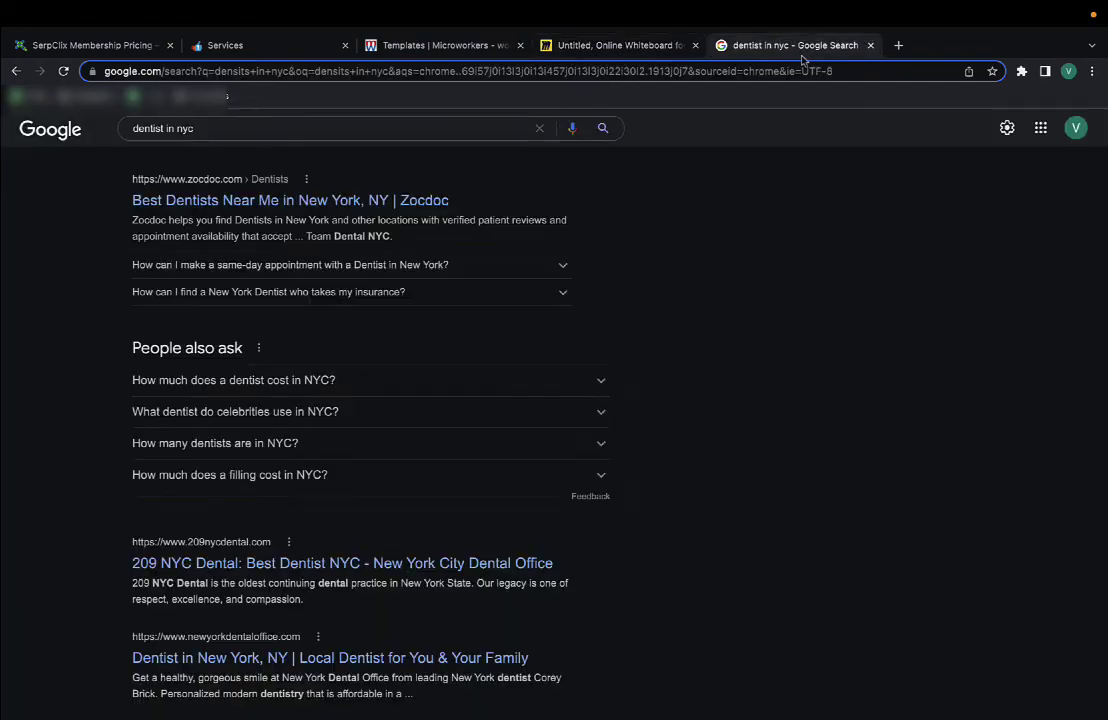
pyautogui.scroll(10, 457, 330)
pyautogui.scroll(-12, 457, 328)
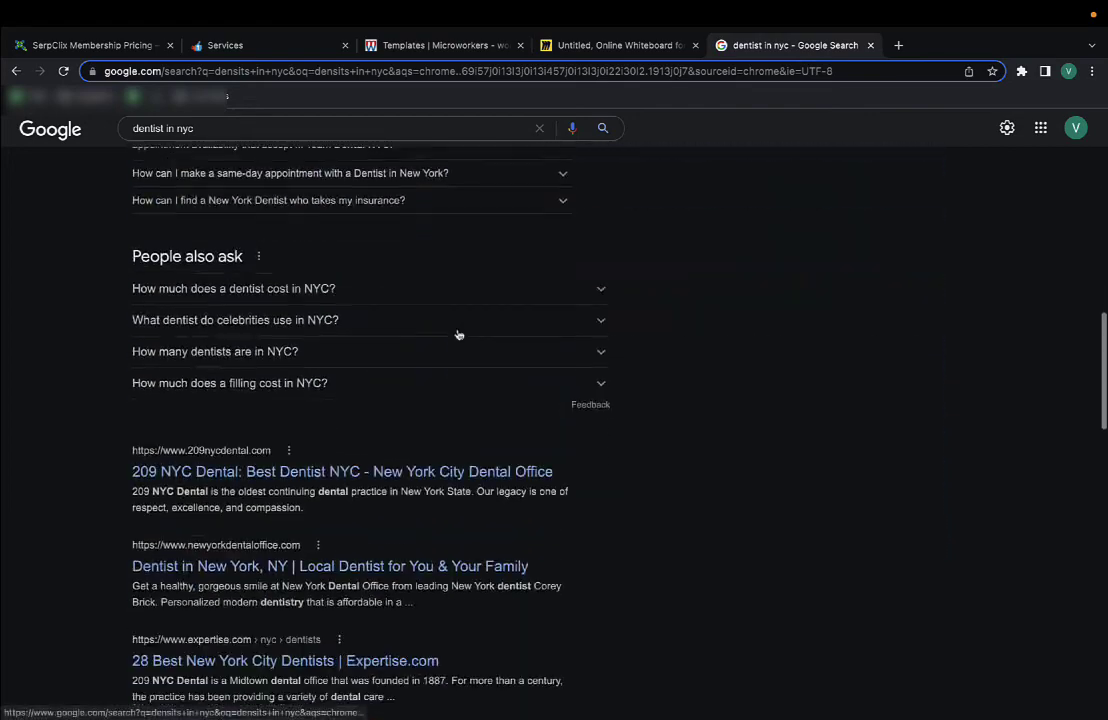
pyautogui.scroll(2, 457, 422)
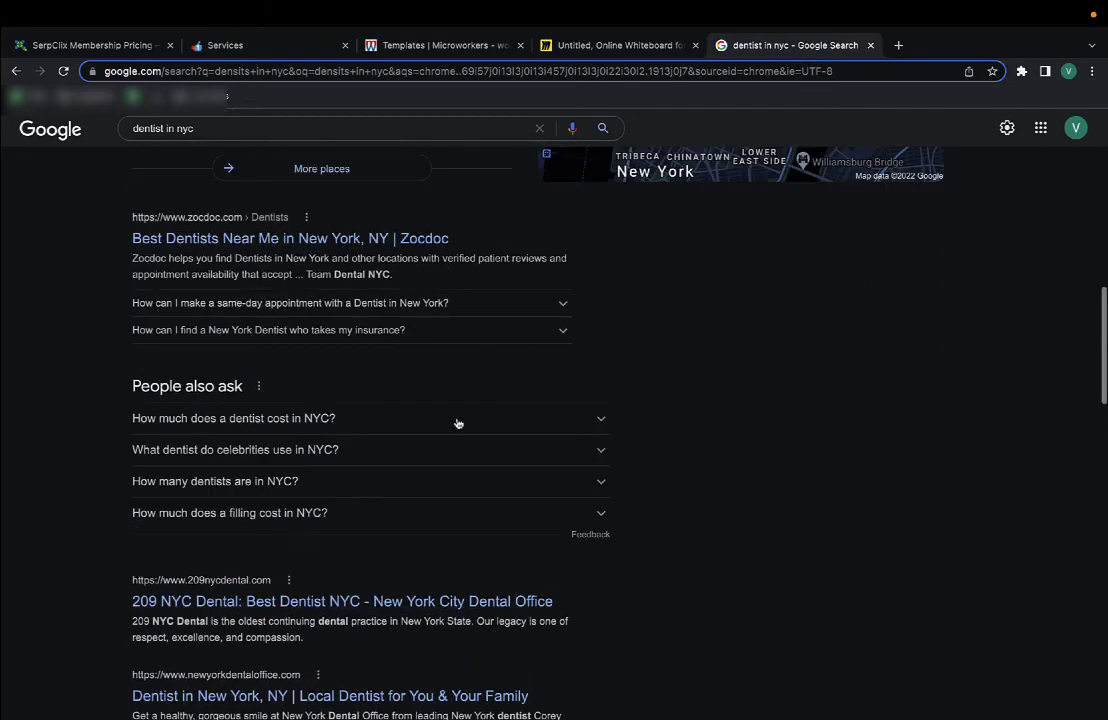
pyautogui.scroll(-1, 525, 572)
pyautogui.scroll(1, 408, 400)
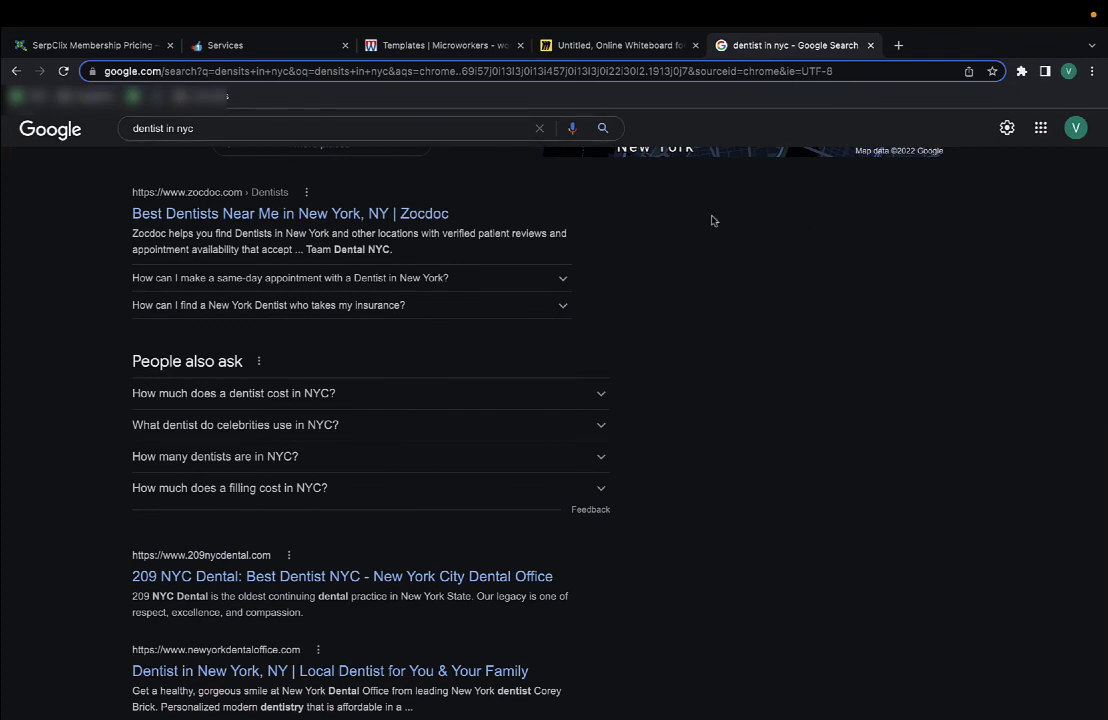
pyautogui.scroll(5, 736, 404)
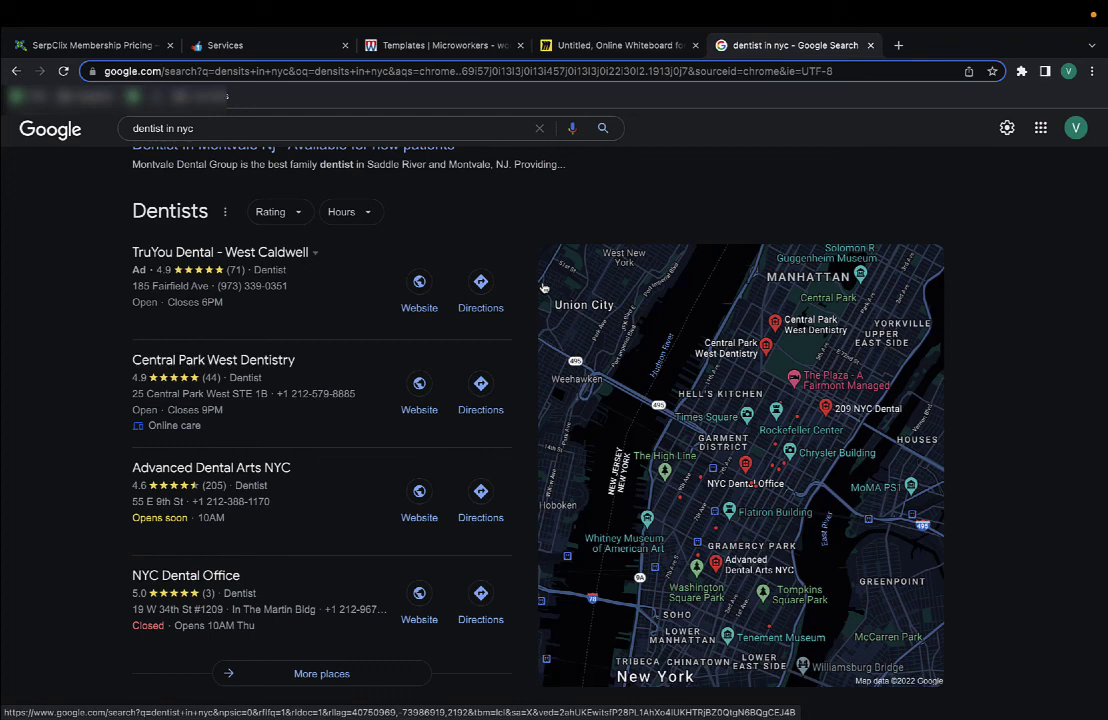
pyautogui.click(622, 50)
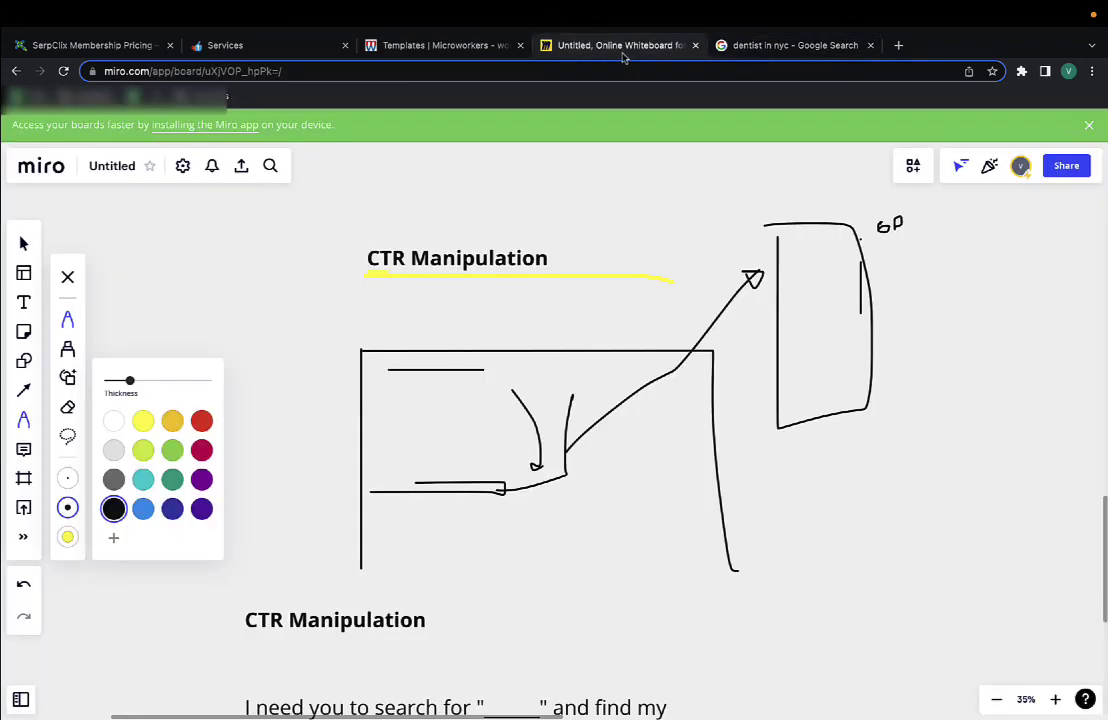